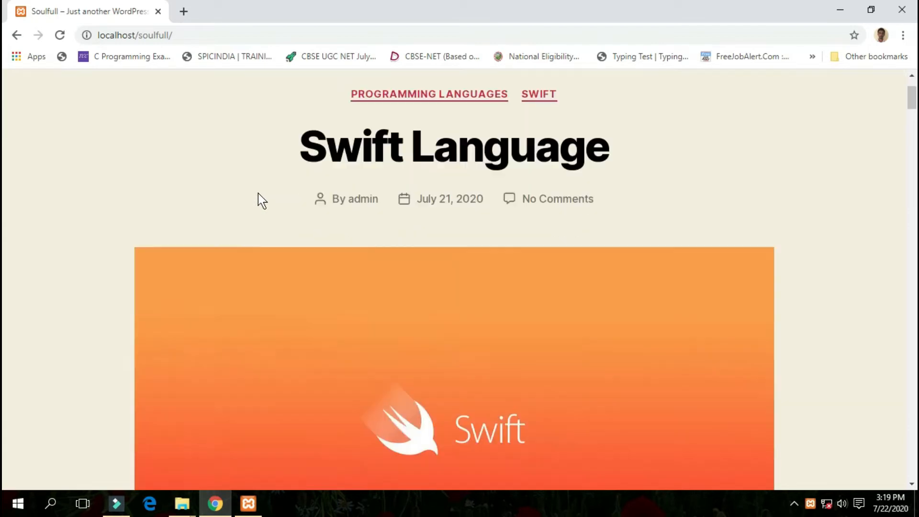
# - Look through the published blog posts on the Soulfull site's front page
pyautogui.scroll(-15, 257, 194)
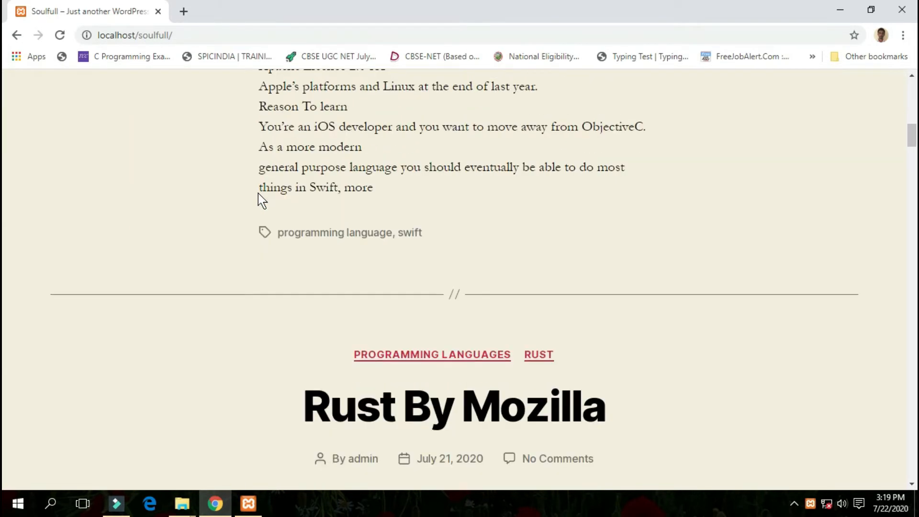
pyautogui.scroll(-15, 257, 193)
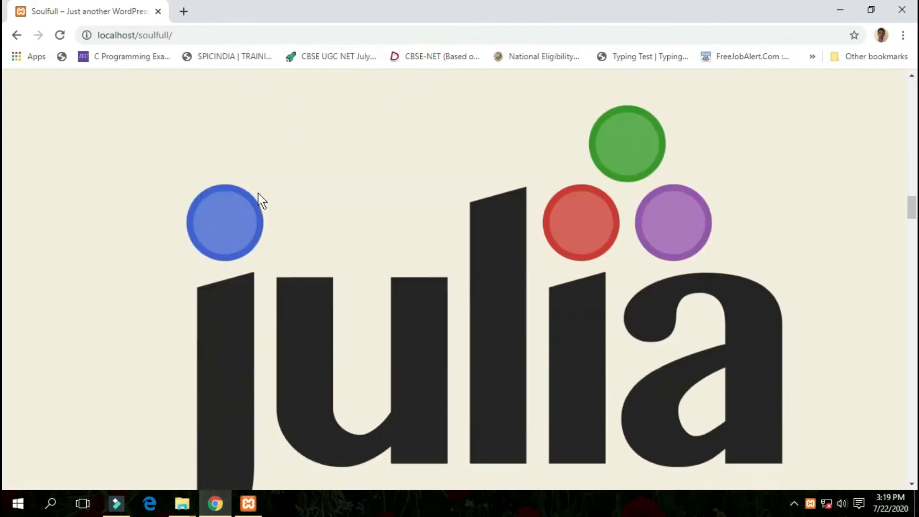
pyautogui.scroll(-6, 257, 194)
pyautogui.scroll(6, 258, 194)
pyautogui.scroll(3, 258, 194)
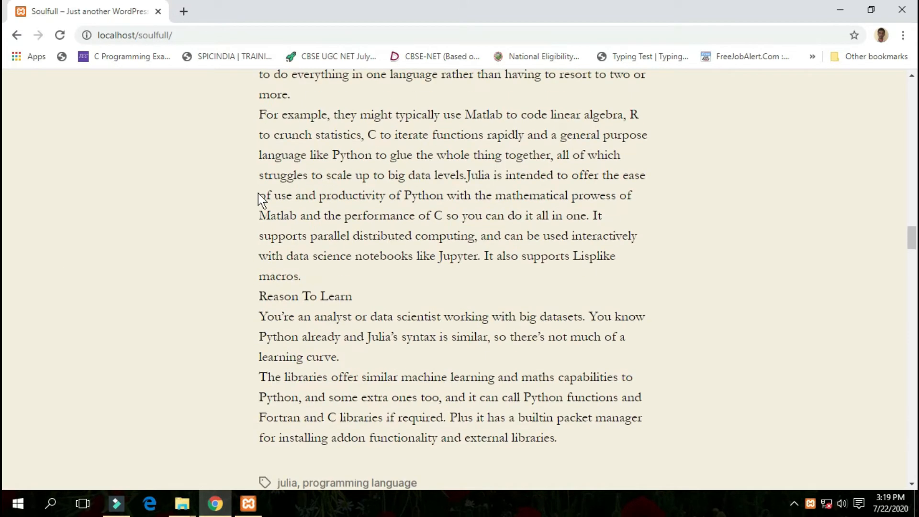
pyautogui.scroll(3, 261, 198)
pyautogui.scroll(15, 257, 194)
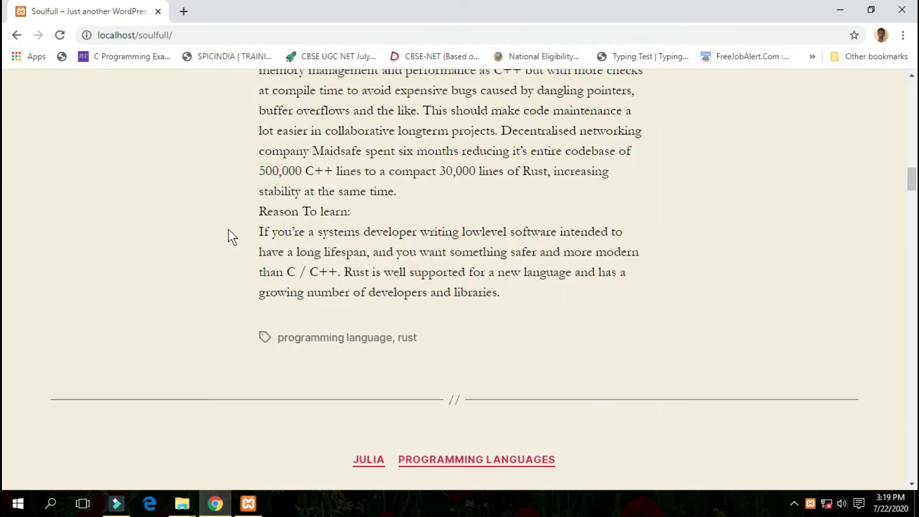
pyautogui.scroll(12, 232, 231)
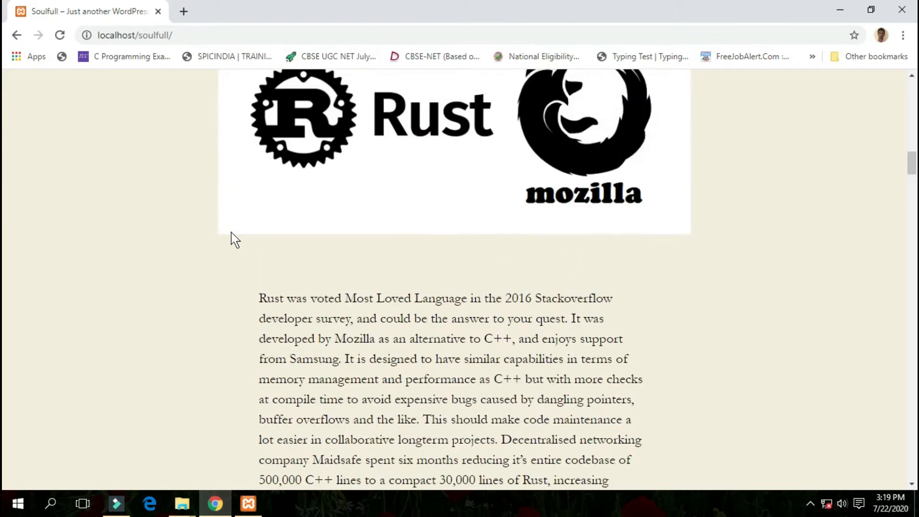
pyautogui.scroll(7, 231, 239)
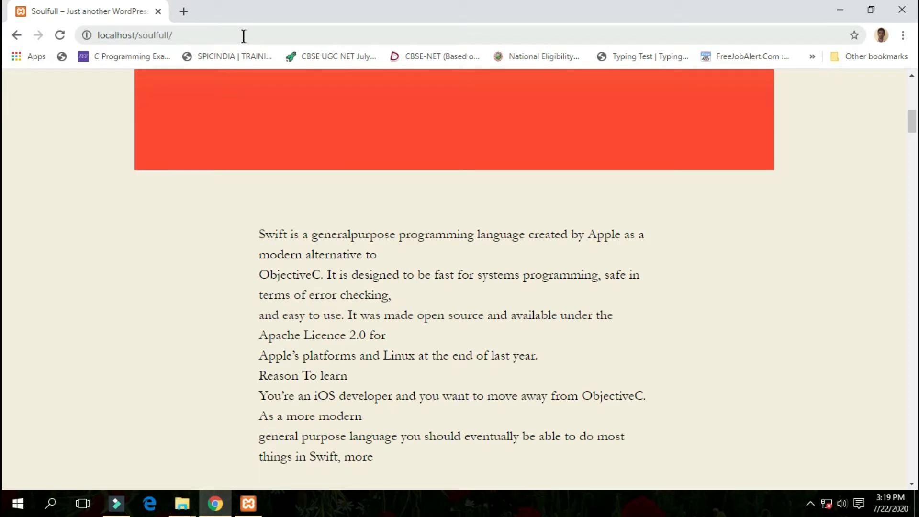
# - Go to localhost/soulfull/wp-admin/ and log in to the WordPress dashboard with the saved credentials
pyautogui.click(243, 36)
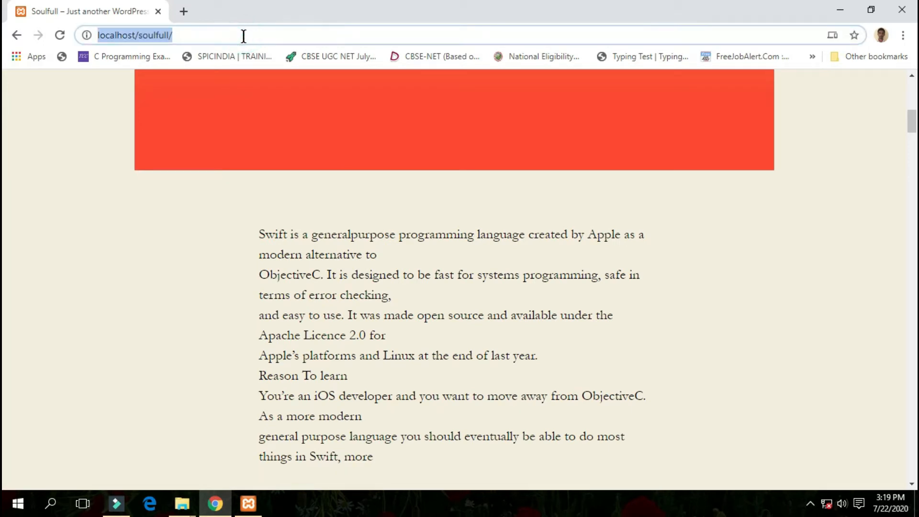
pyautogui.click(243, 36)
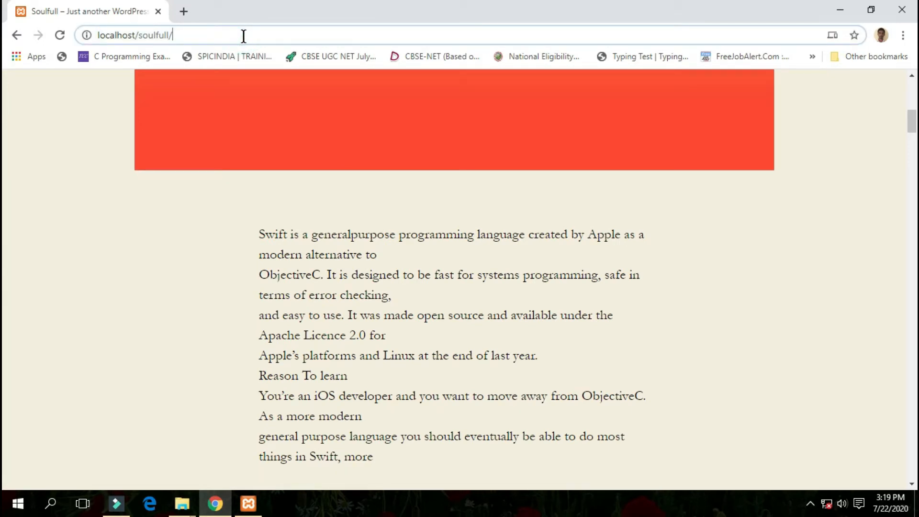
pyautogui.write('w')
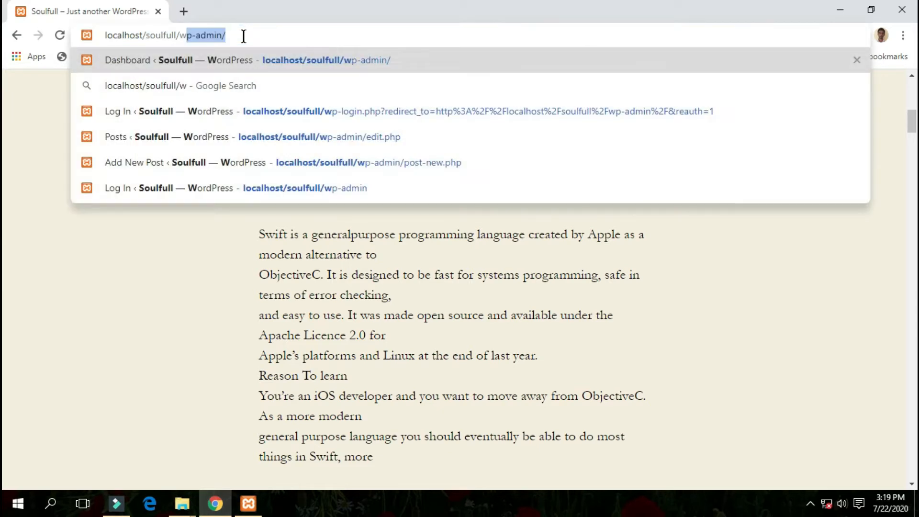
pyautogui.press('Right')
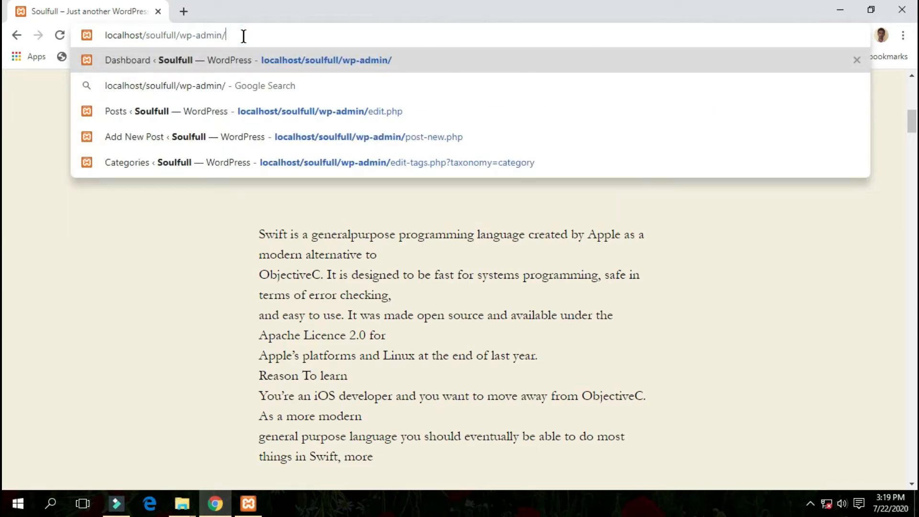
pyautogui.press('Return')
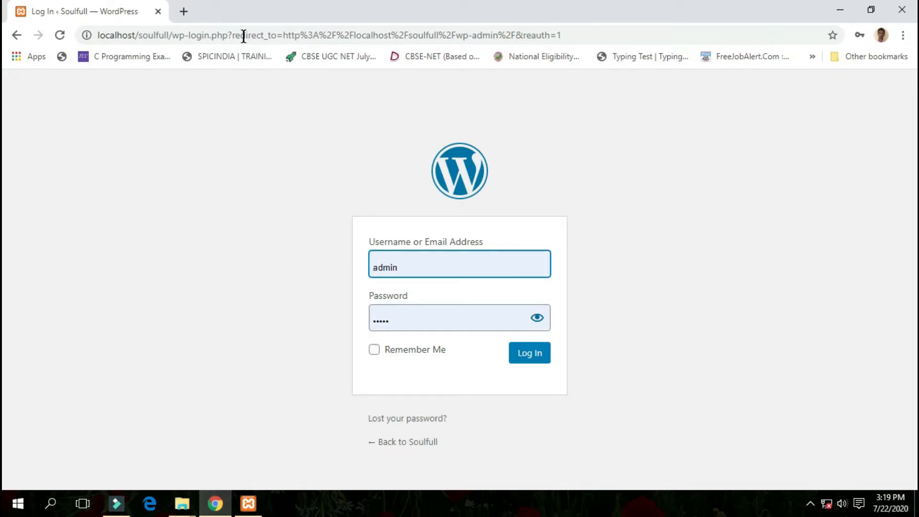
pyautogui.press('Return')
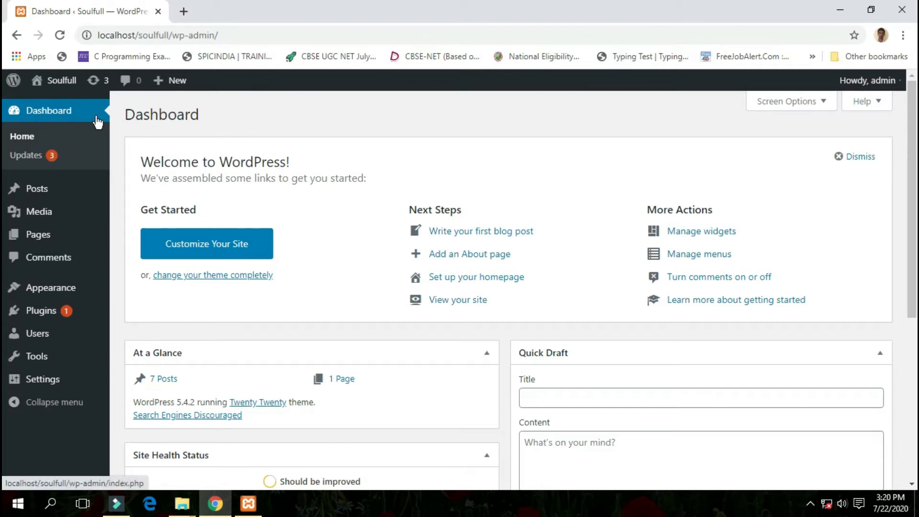
# - Open the list of all pages on the site
pyautogui.moveTo(63, 241)
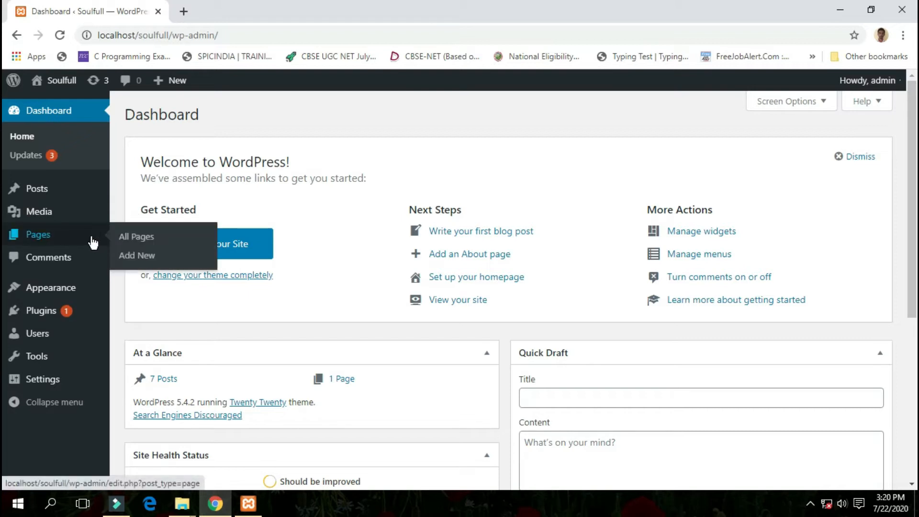
pyautogui.moveTo(77, 191)
pyautogui.click(143, 240)
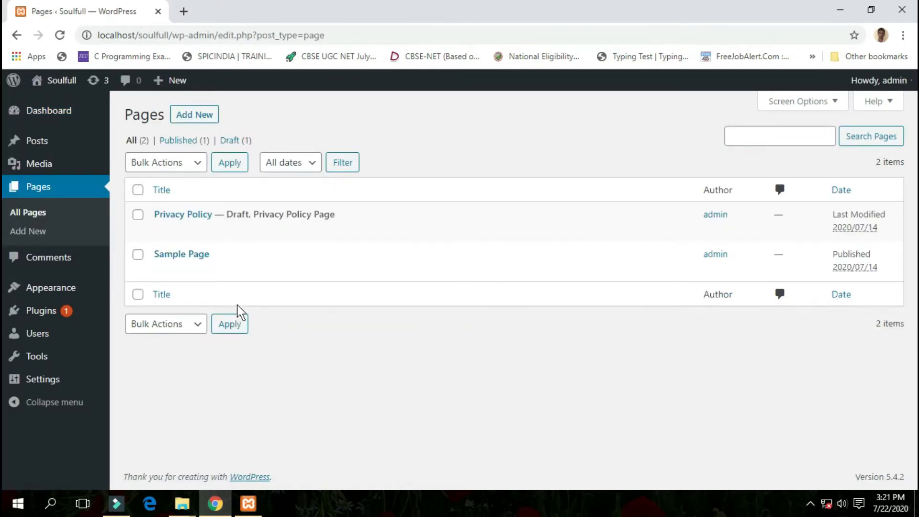
# - Create a new page and title it "Home"
pyautogui.moveTo(153, 230)
pyautogui.click(212, 116)
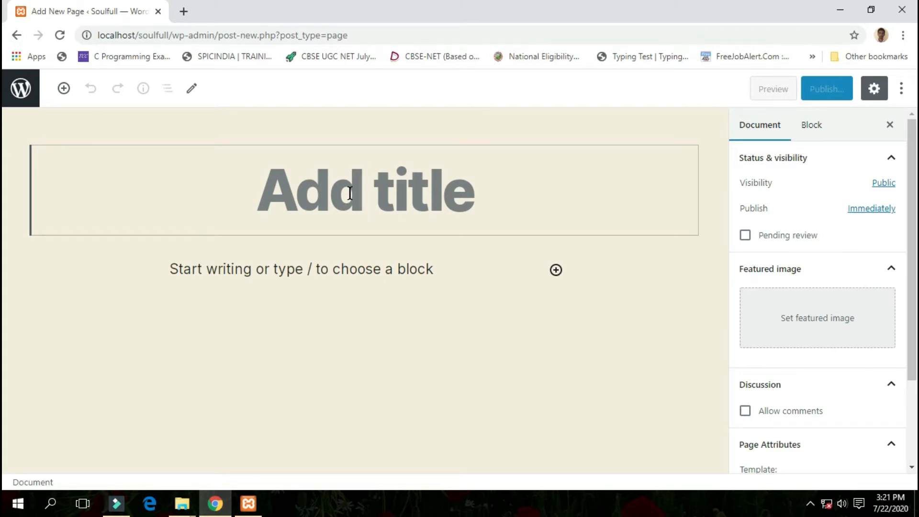
pyautogui.write('Home')
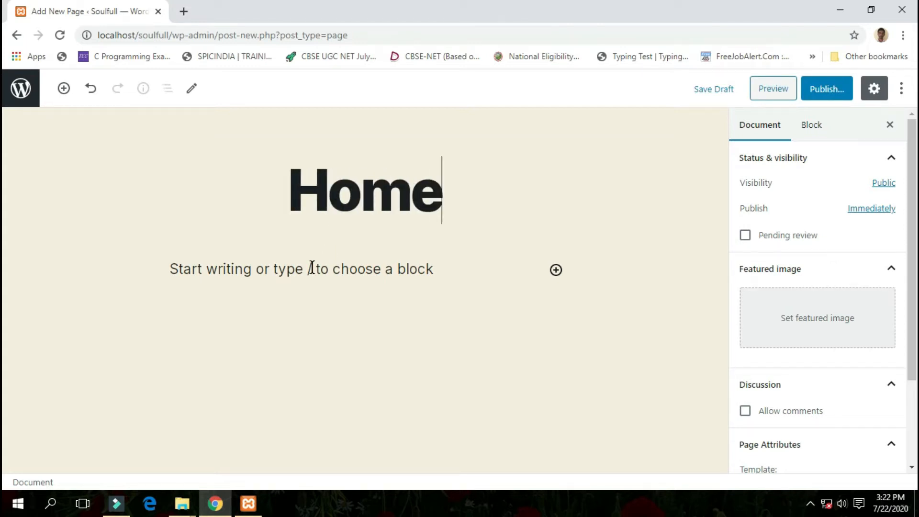
# - Add a paragraph reading "This is home page" below the page title
pyautogui.click(308, 273)
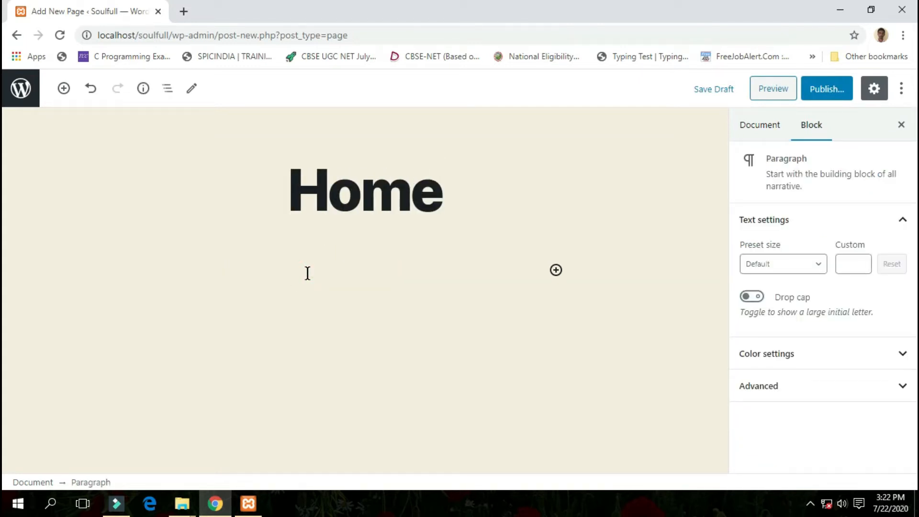
pyautogui.write('This is home page')
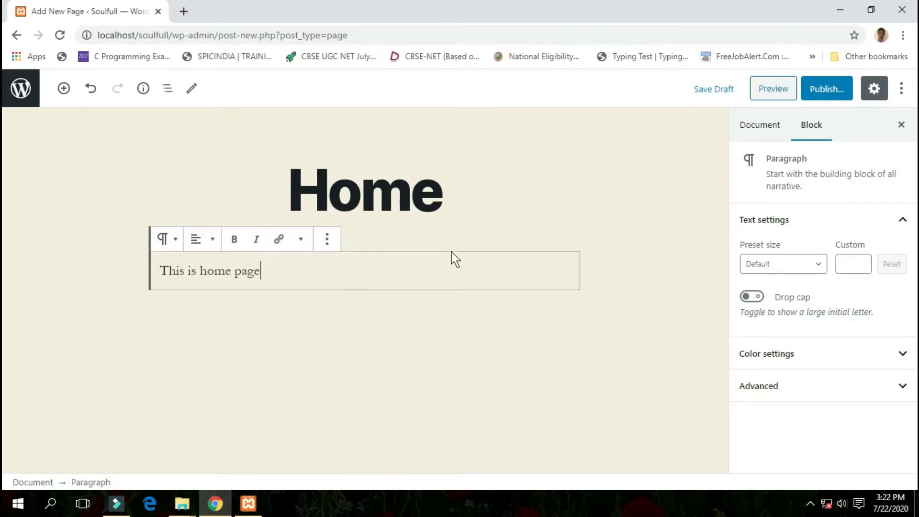
pyautogui.click(500, 213)
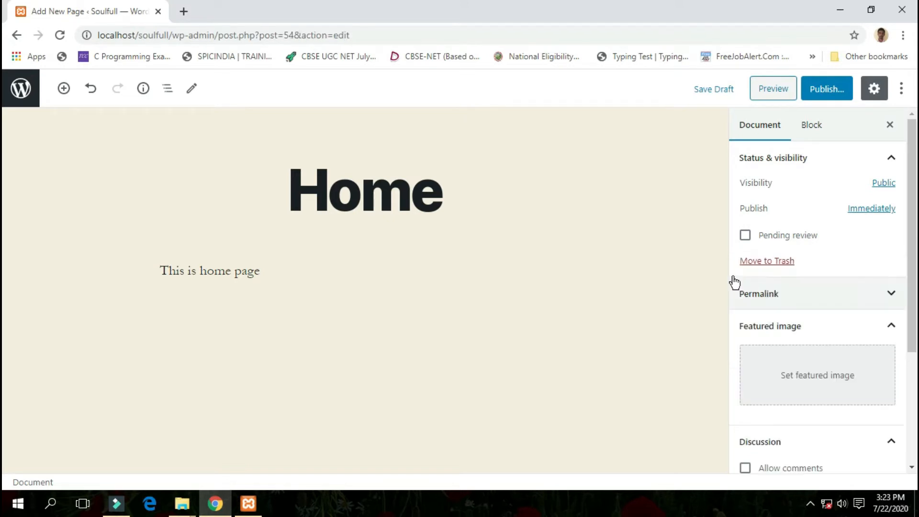
pyautogui.click(659, 241)
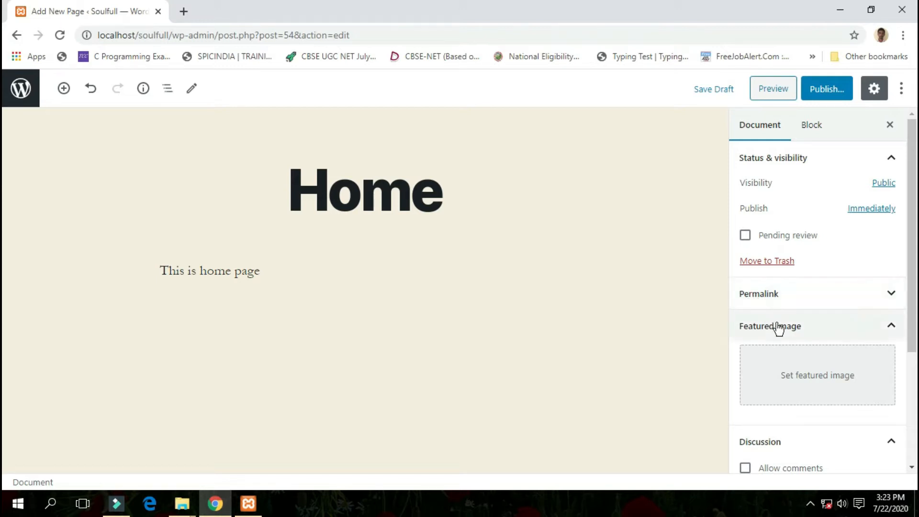
# - Upload the image file 1 from the Desktop and set it as the Home page's featured image
pyautogui.scroll(-3, 840, 330)
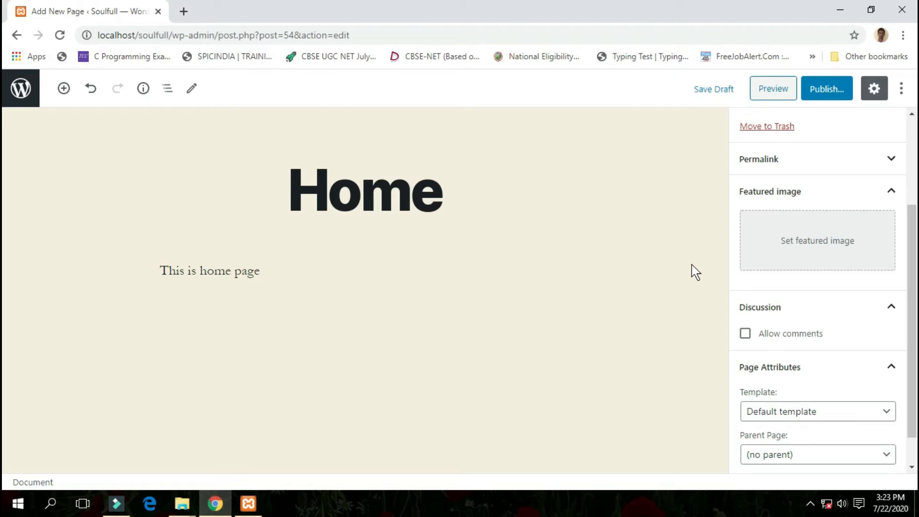
pyautogui.click(816, 255)
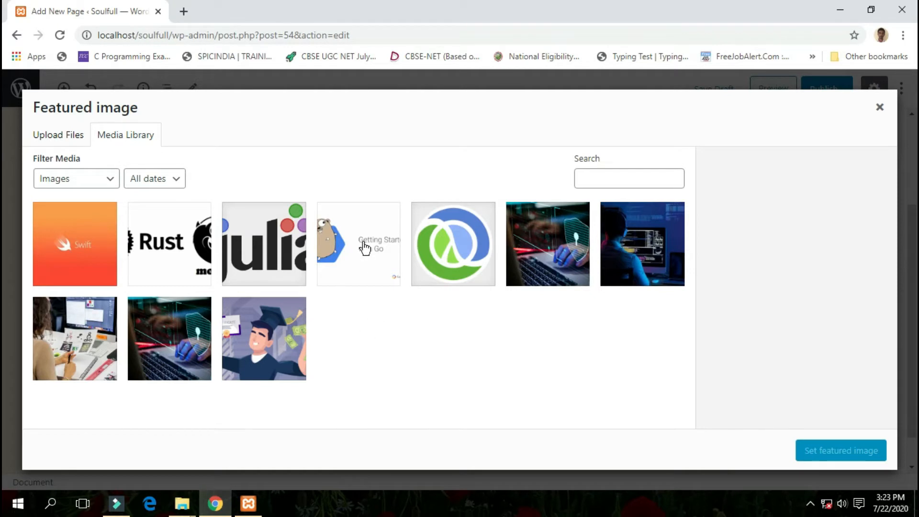
pyautogui.click(60, 139)
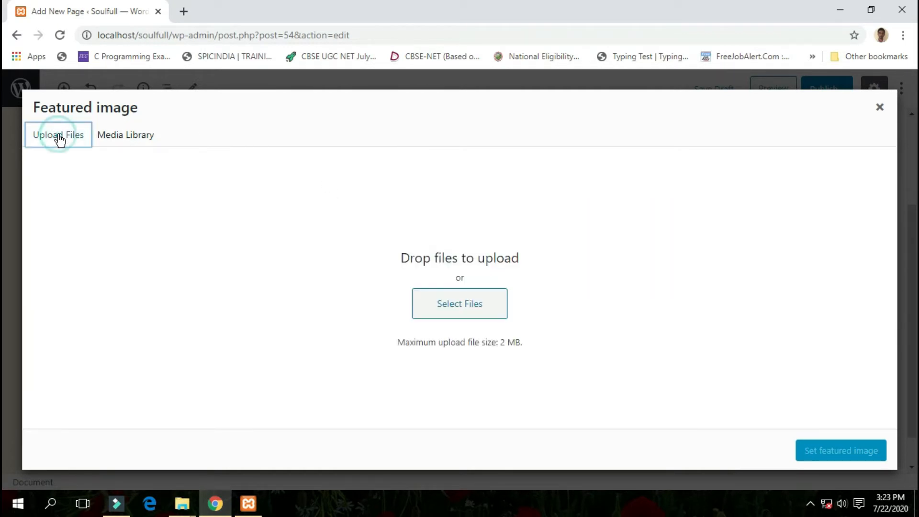
pyautogui.click(435, 311)
pyautogui.scroll(-1, 104, 261)
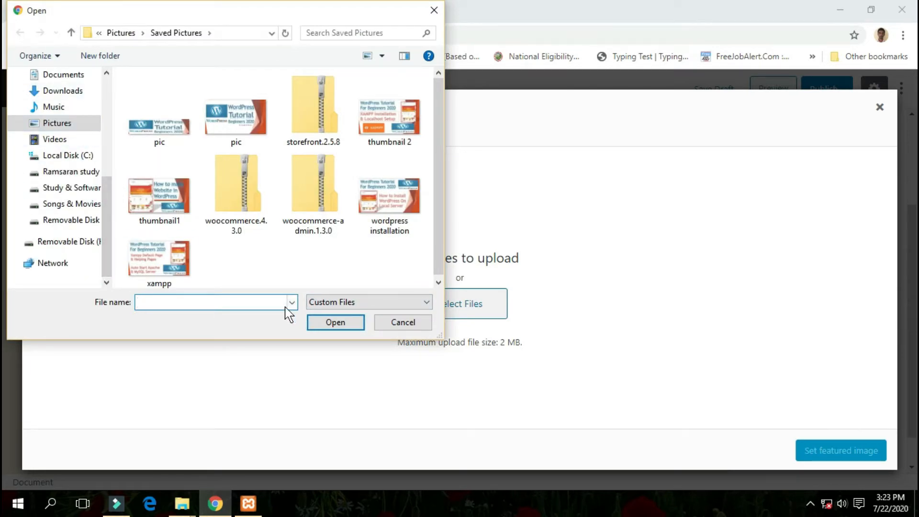
pyautogui.click(108, 143)
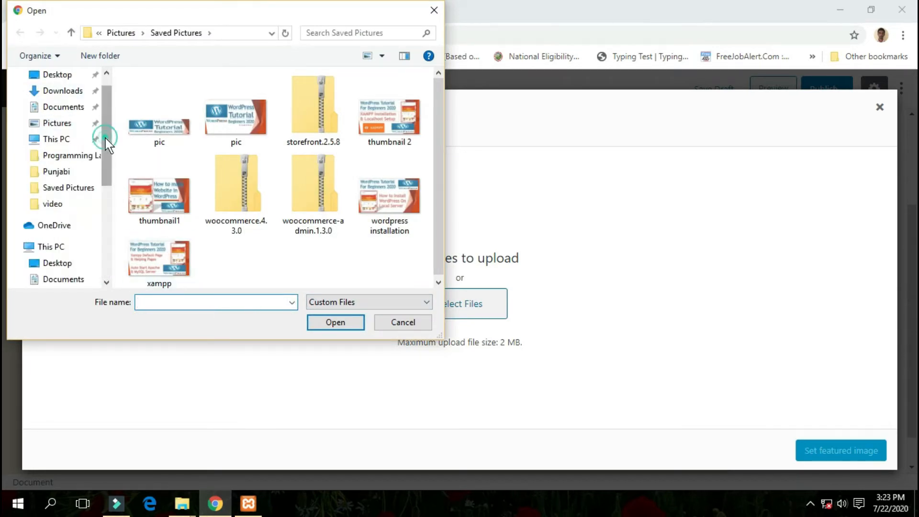
pyautogui.click(48, 76)
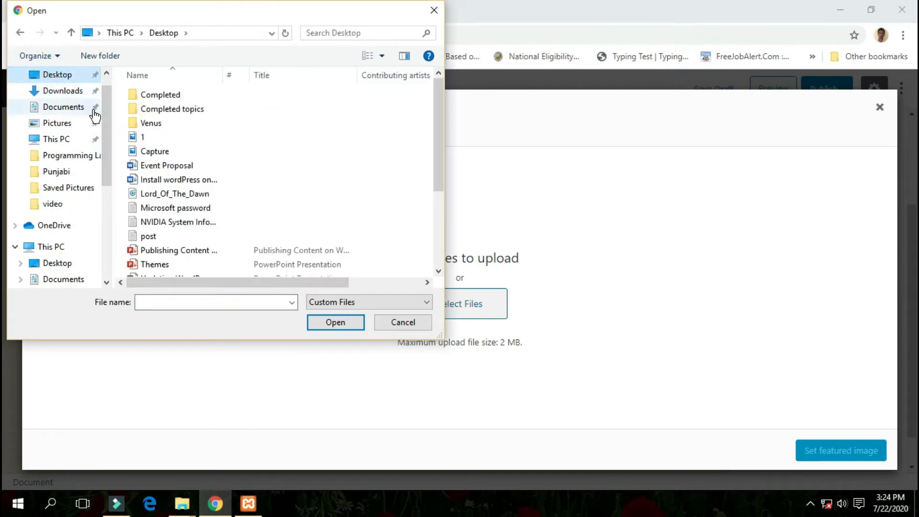
pyautogui.click(162, 136)
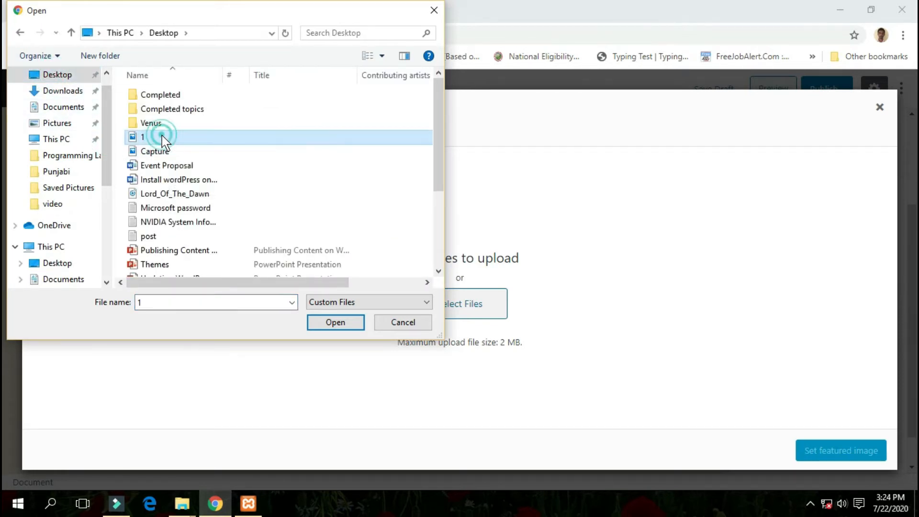
pyautogui.click(335, 322)
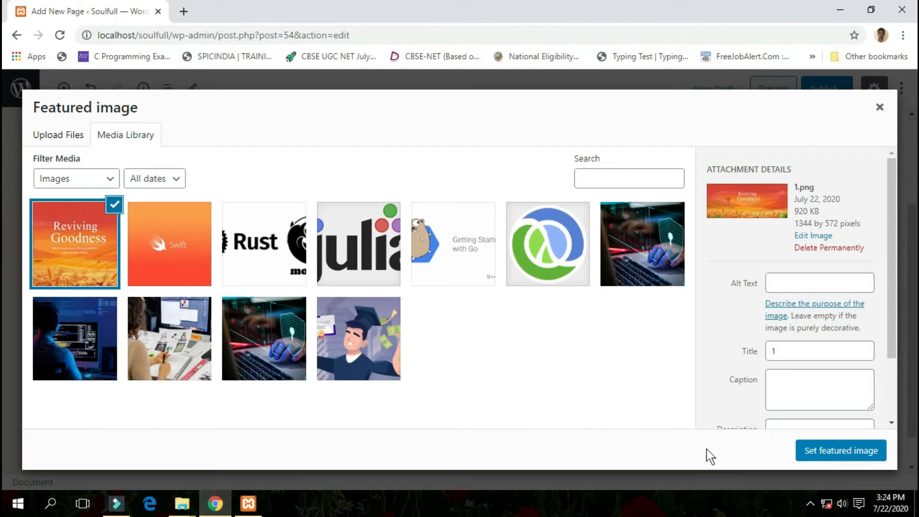
pyautogui.click(823, 450)
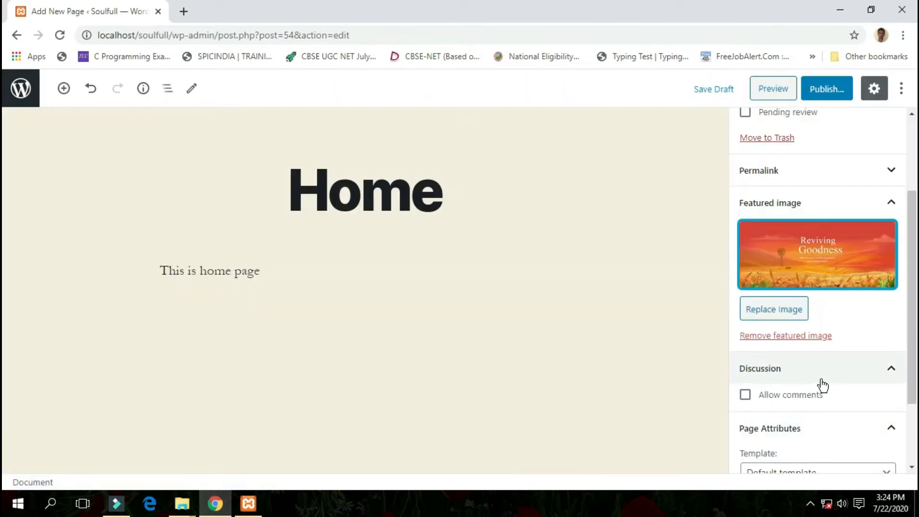
pyautogui.click(871, 290)
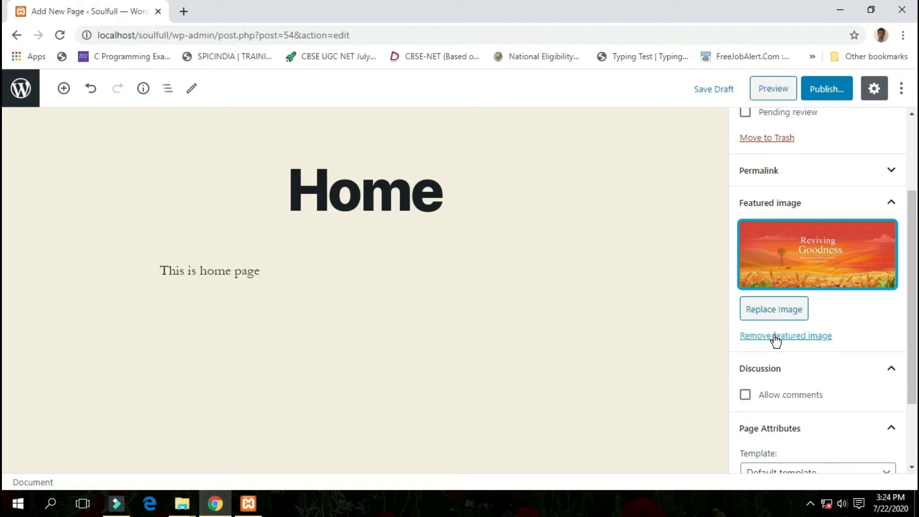
pyautogui.click(867, 333)
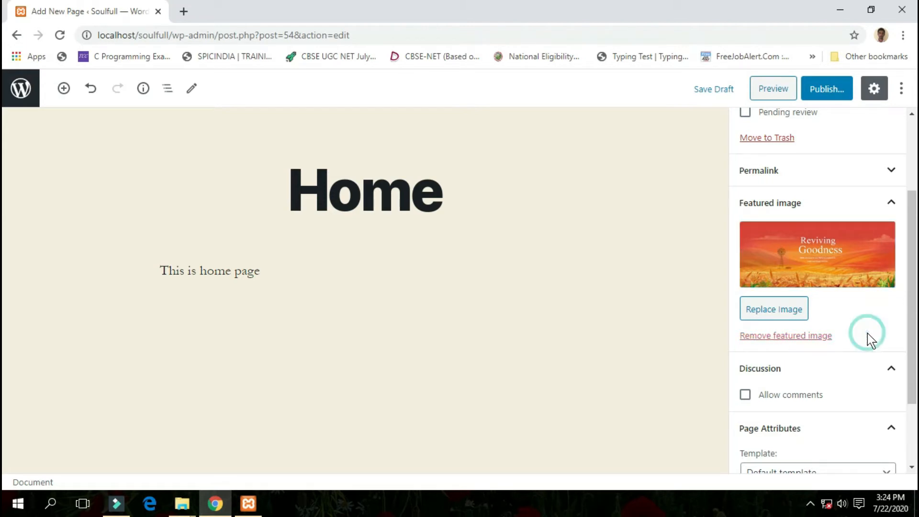
# - Set the Home page's attributes to the Default template, no parent page and order 1
pyautogui.scroll(-2, 867, 333)
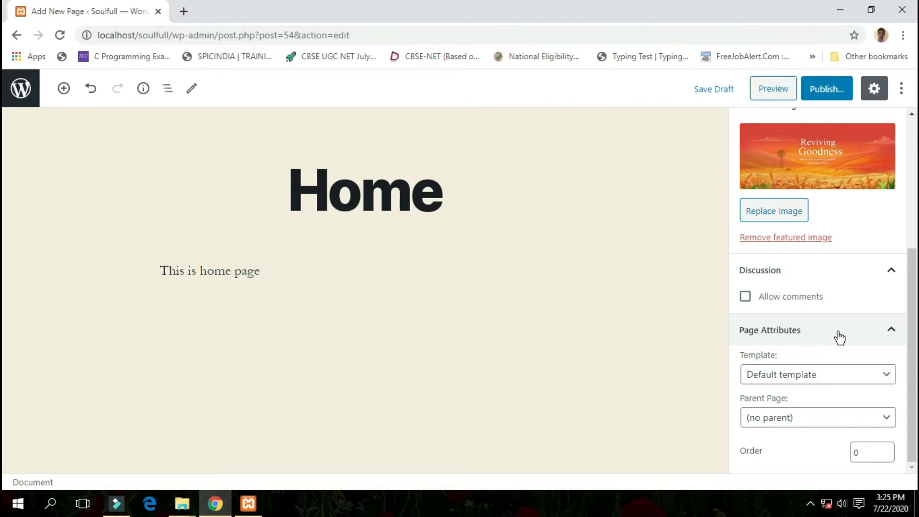
pyautogui.click(868, 375)
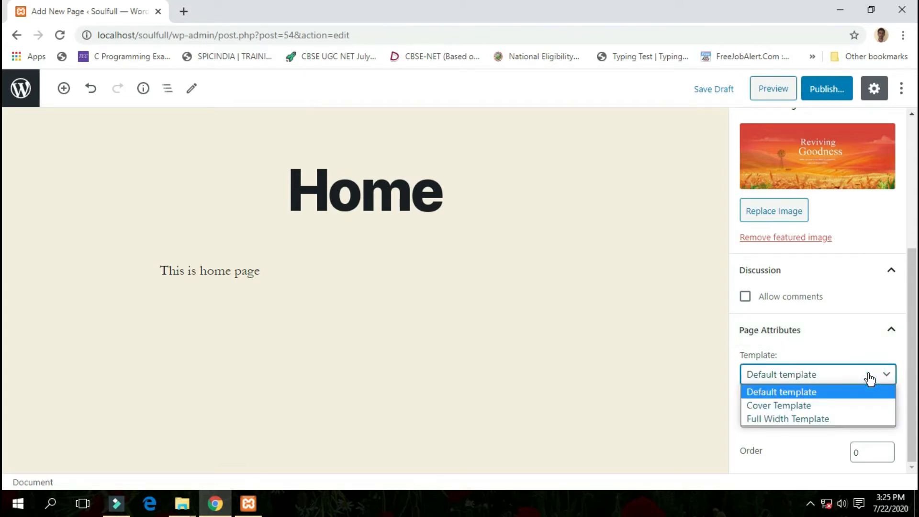
pyautogui.click(814, 392)
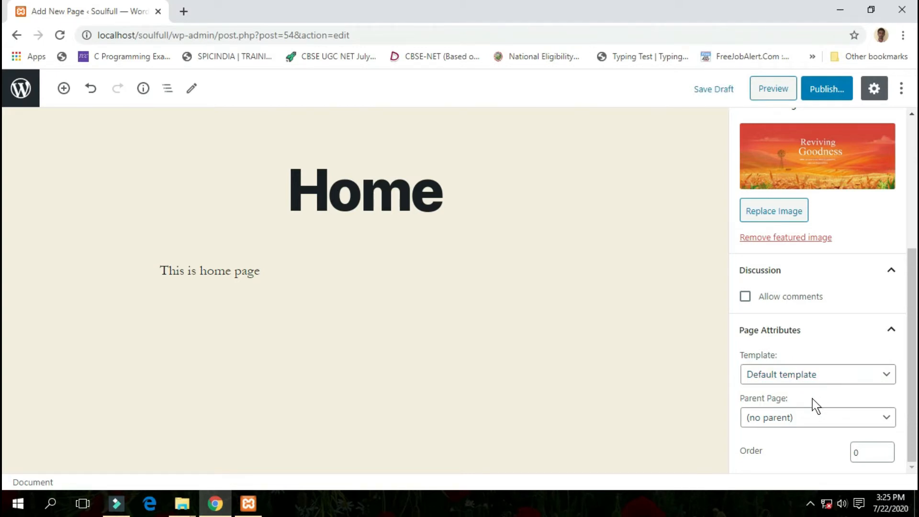
pyautogui.click(813, 417)
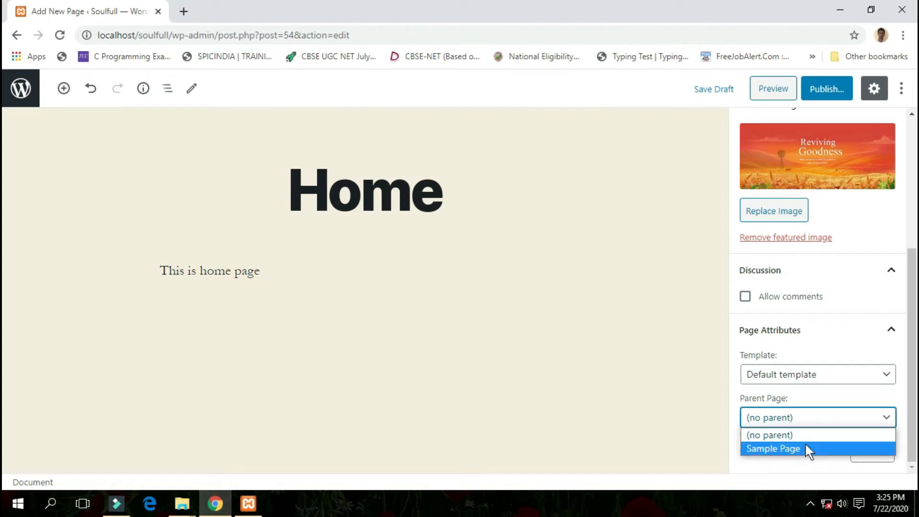
pyautogui.click(825, 391)
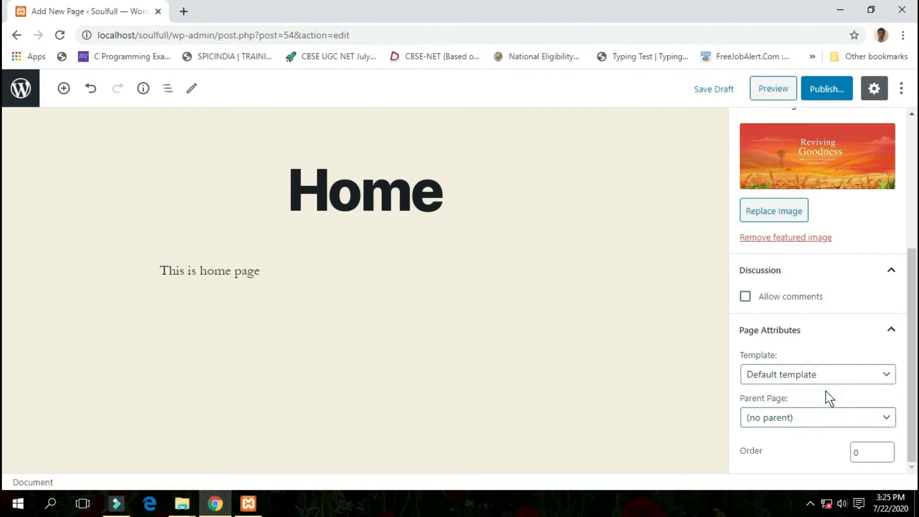
pyautogui.click(887, 450)
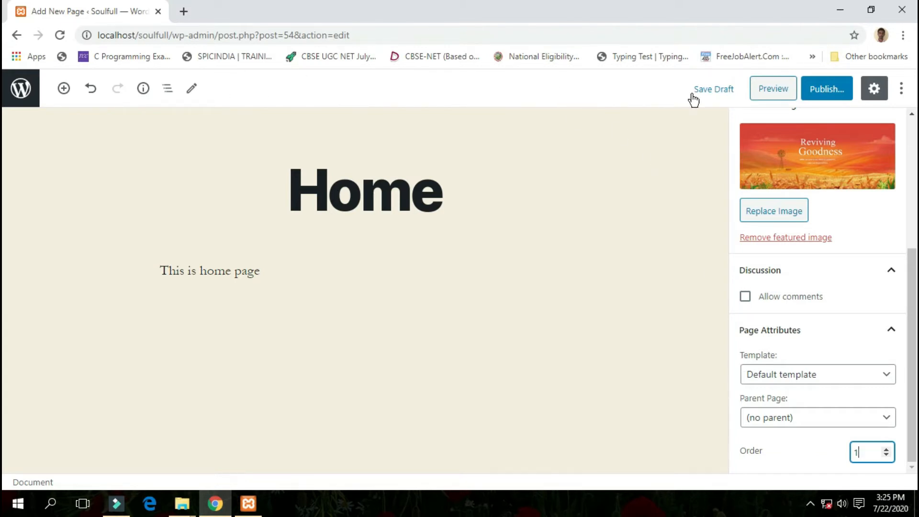
# - Preview the Home page, examine its title, featured image, body text and footer widgets, and close the preview
pyautogui.click(772, 93)
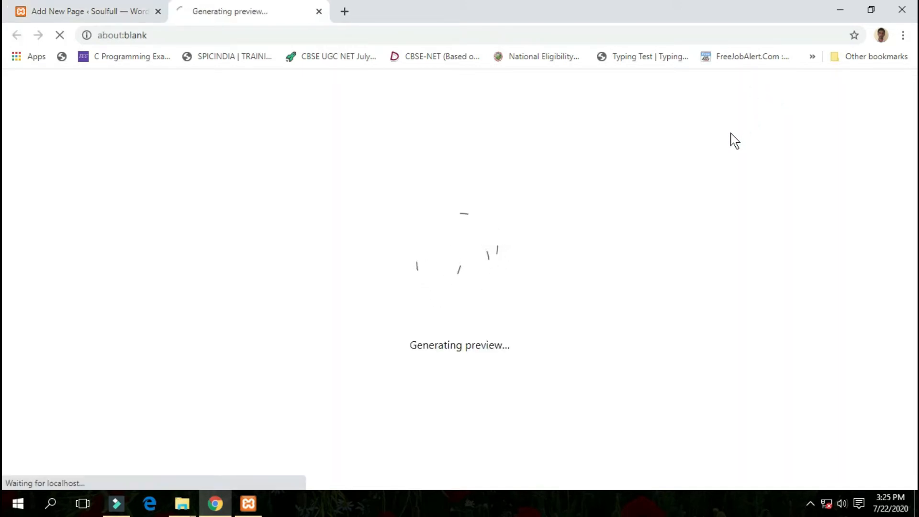
pyautogui.scroll(-5, 589, 185)
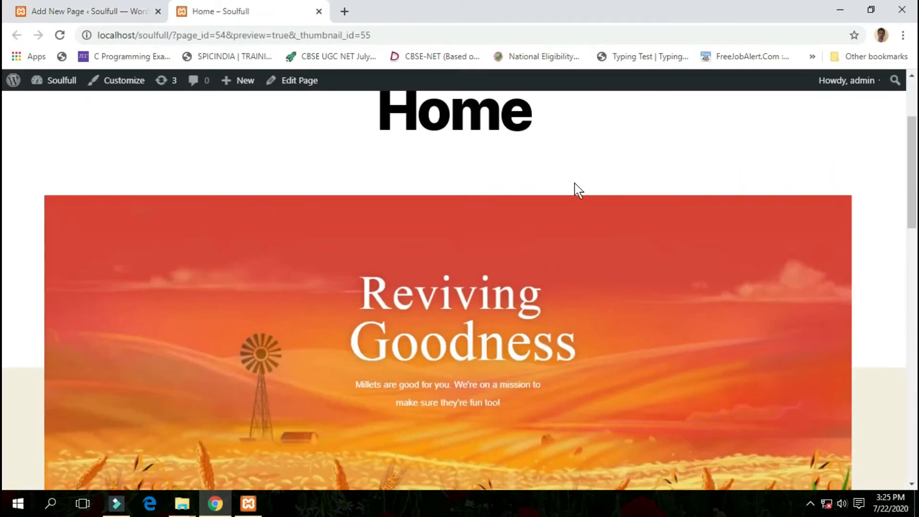
pyautogui.scroll(-10, 572, 184)
pyautogui.scroll(8, 572, 185)
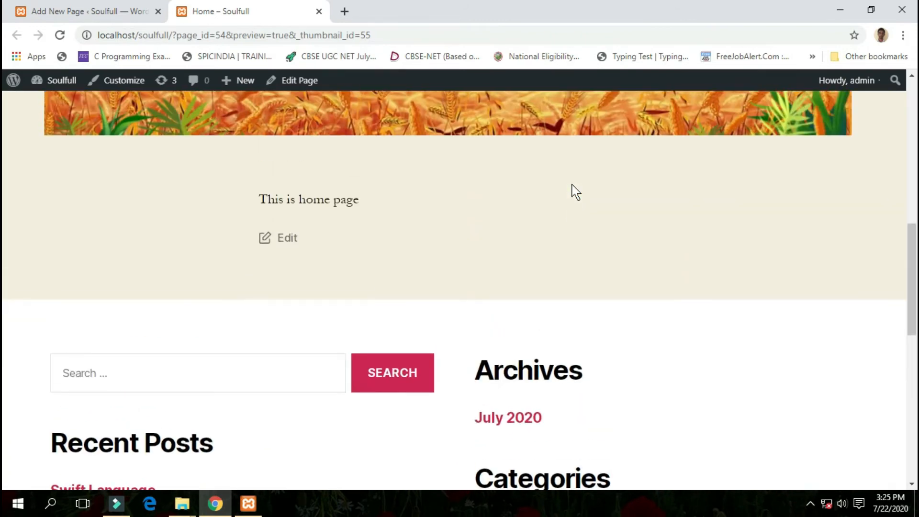
pyautogui.scroll(8, 572, 185)
pyautogui.scroll(-8, 571, 189)
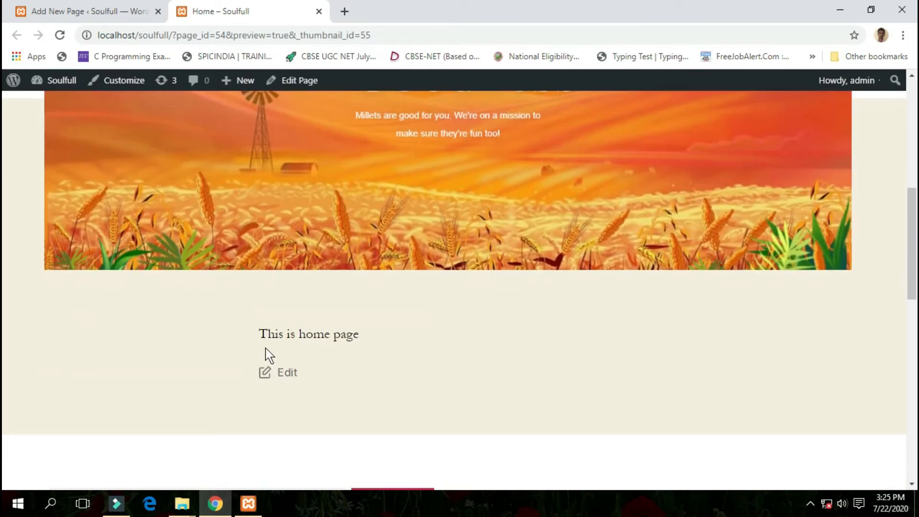
pyautogui.scroll(-8, 343, 349)
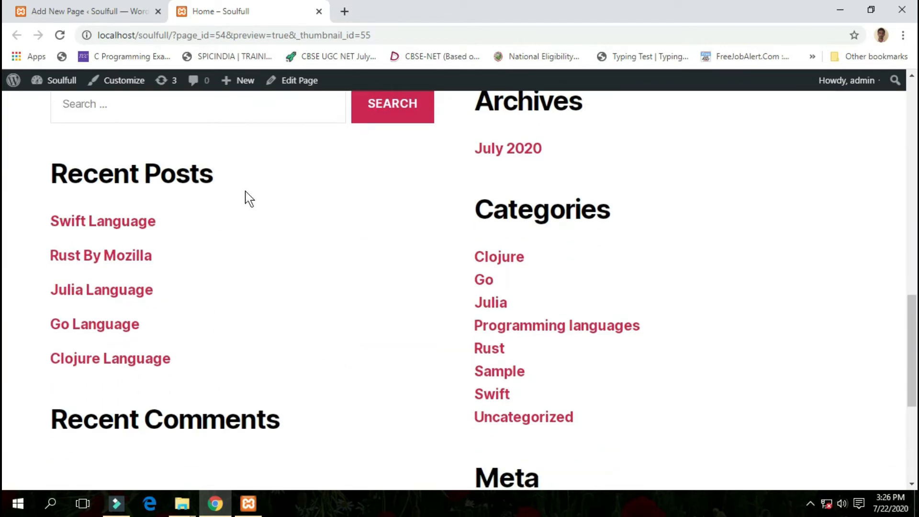
pyautogui.scroll(-5, 394, 293)
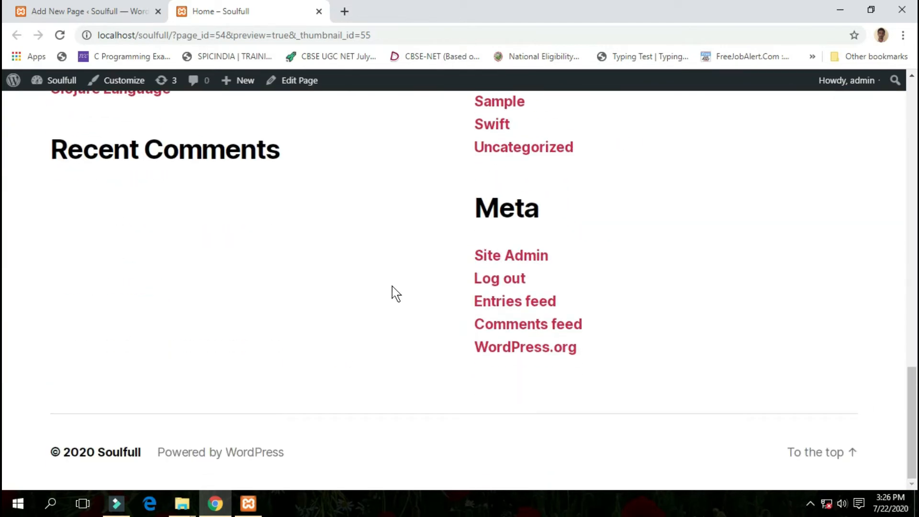
pyautogui.scroll(15, 394, 293)
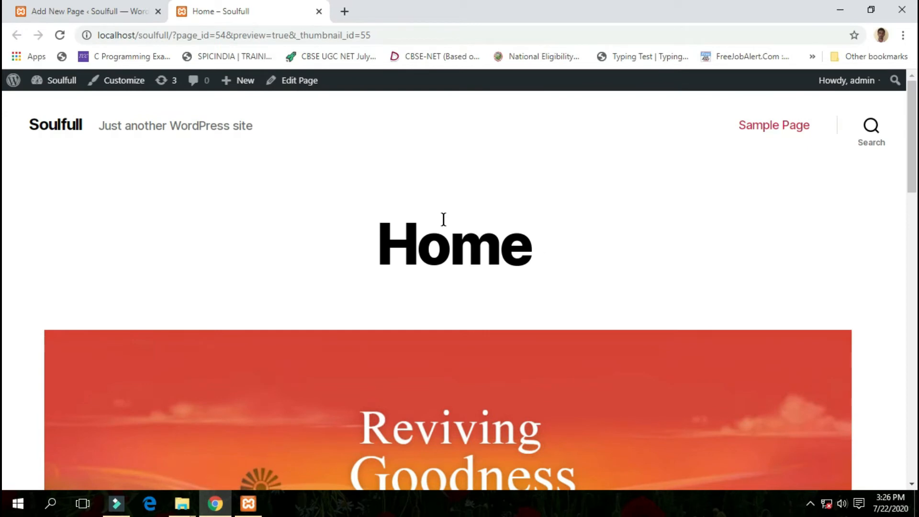
pyautogui.scroll(-3, 406, 312)
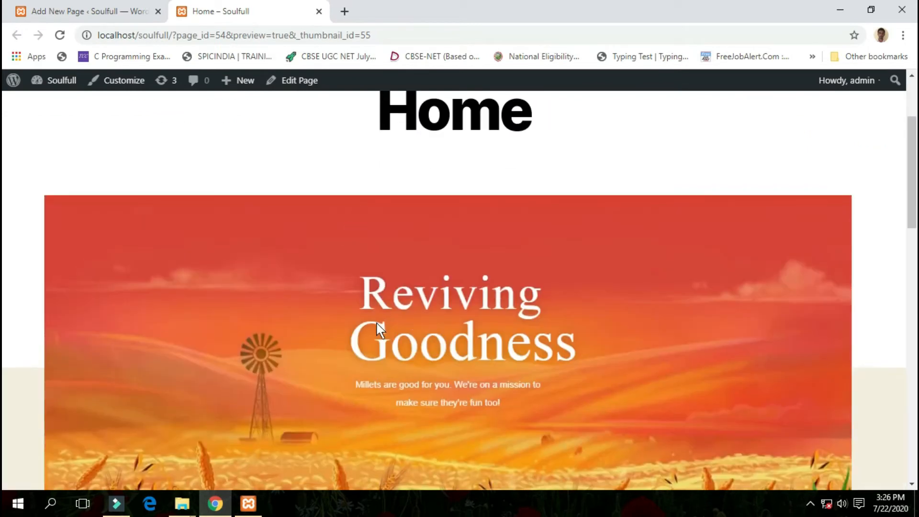
pyautogui.scroll(-3, 380, 329)
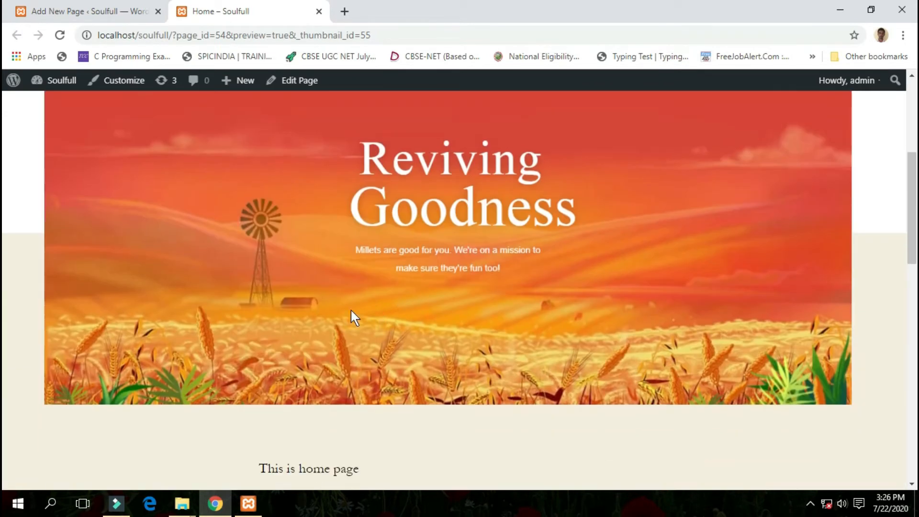
pyautogui.click(316, 15)
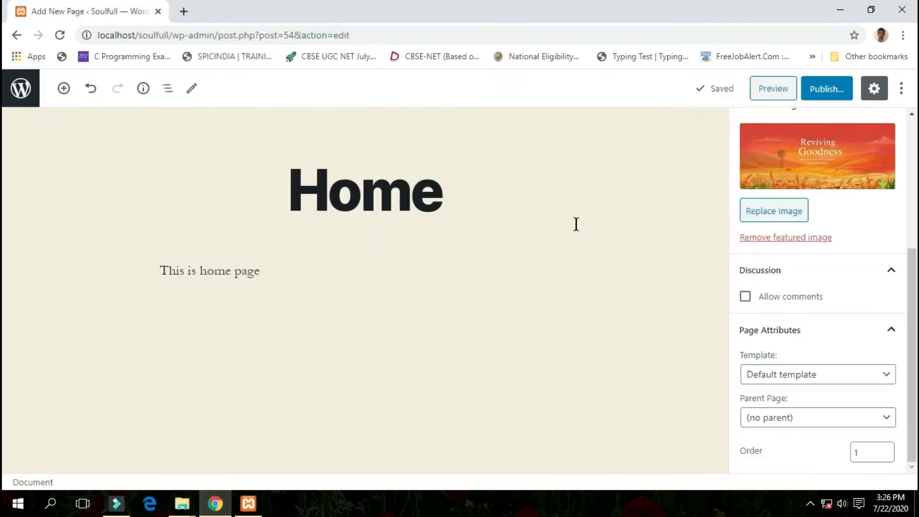
# - Publish the Home page and check the live page in a separate tab, closing that tab when done
pyautogui.click(840, 99)
pyautogui.click(840, 99)
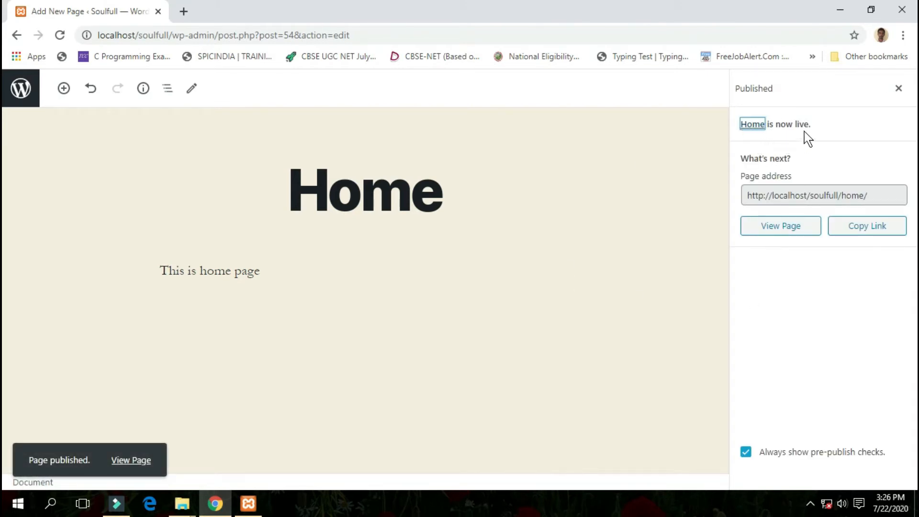
pyautogui.rightClick(787, 231)
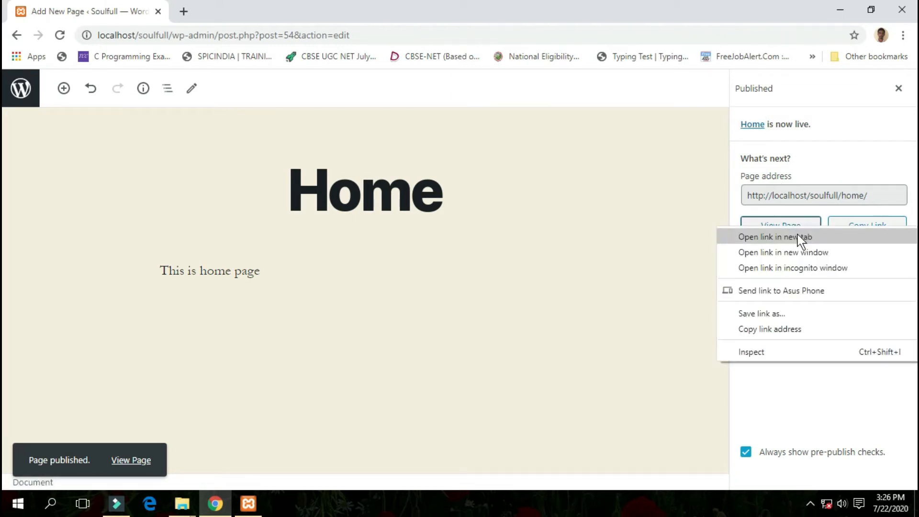
pyautogui.click(775, 237)
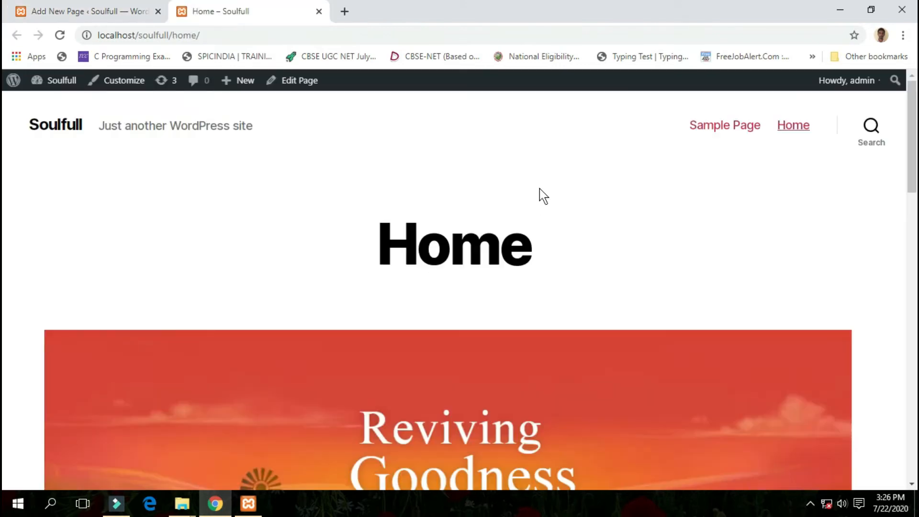
pyautogui.scroll(-6, 540, 195)
pyautogui.scroll(-10, 511, 211)
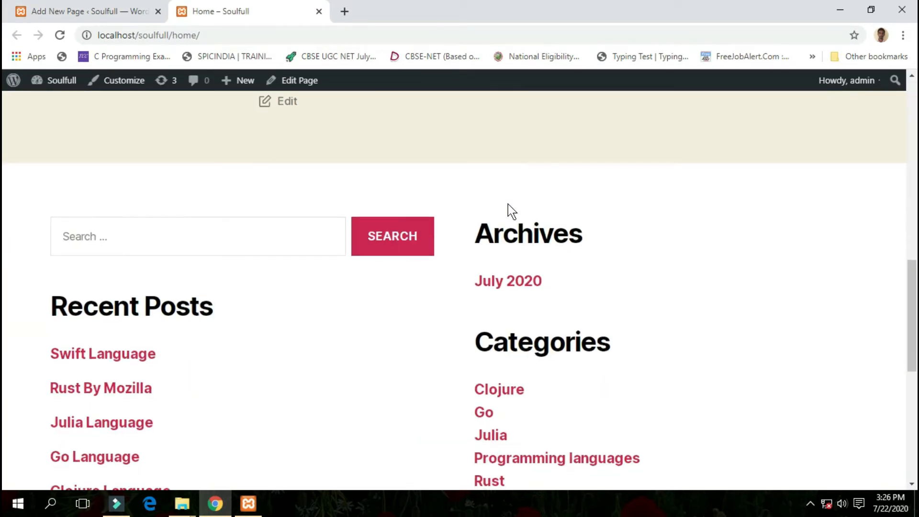
pyautogui.scroll(13, 512, 210)
pyautogui.scroll(3, 508, 211)
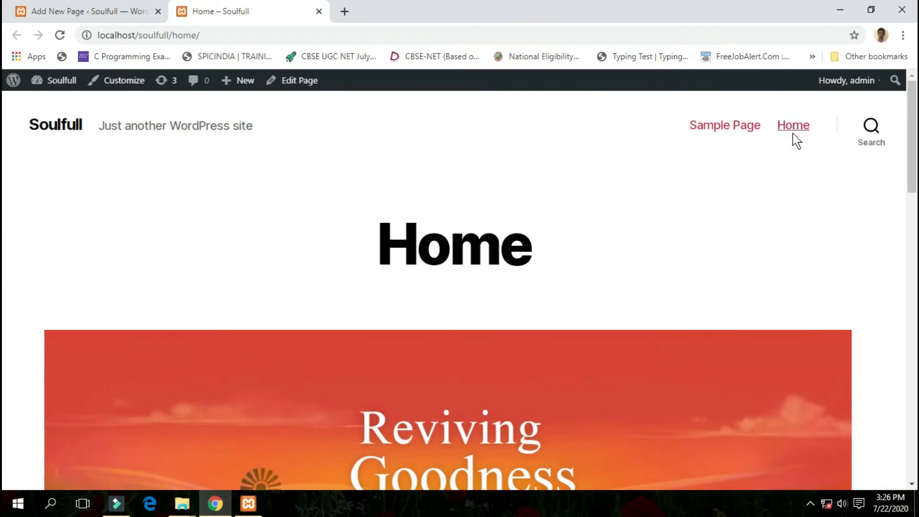
pyautogui.click(318, 12)
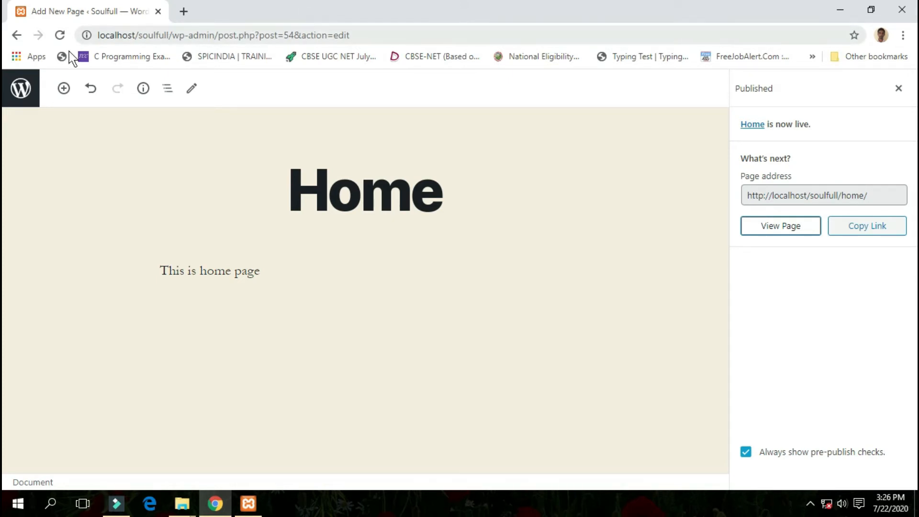
# - Return to the list of pages and create a new page titled "Blog"
pyautogui.click(16, 36)
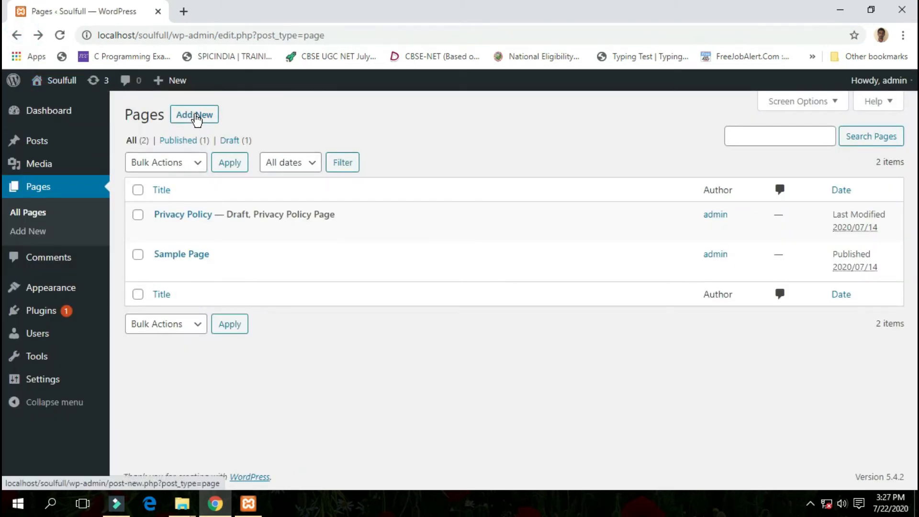
pyautogui.click(196, 117)
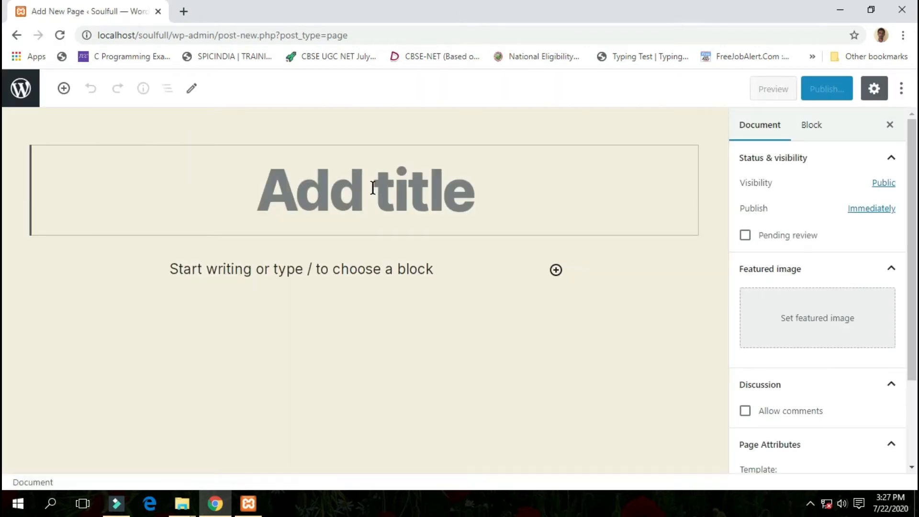
pyautogui.write('Blog')
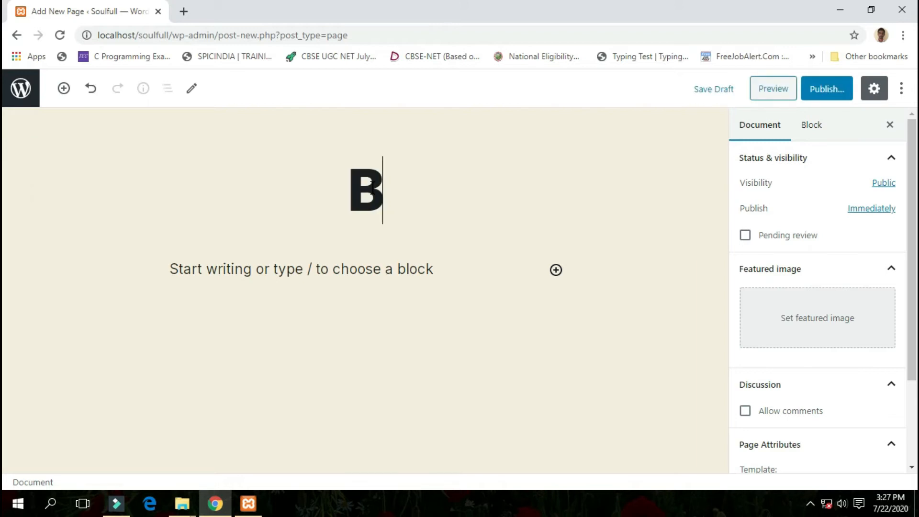
# - Leave the Blog page's body empty, look over its document settings and publish the page
pyautogui.click(377, 266)
pyautogui.click(660, 329)
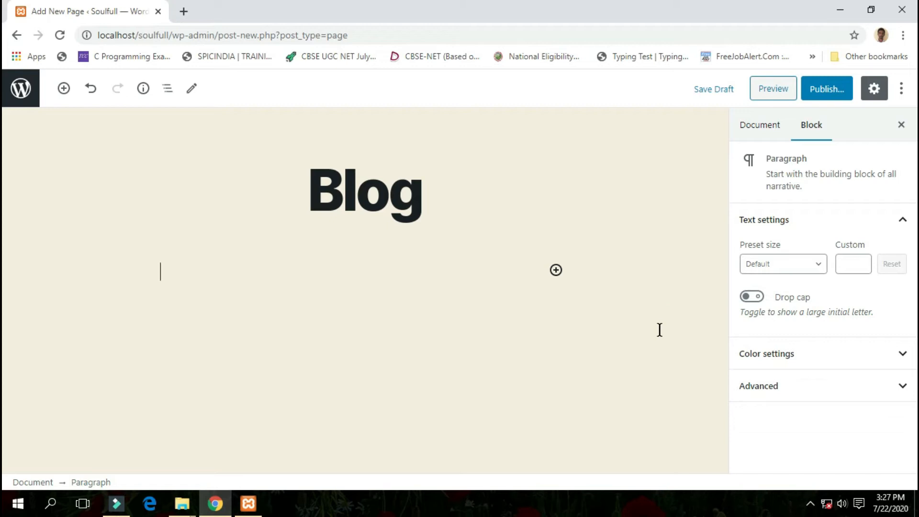
pyautogui.click(753, 126)
pyautogui.click(670, 266)
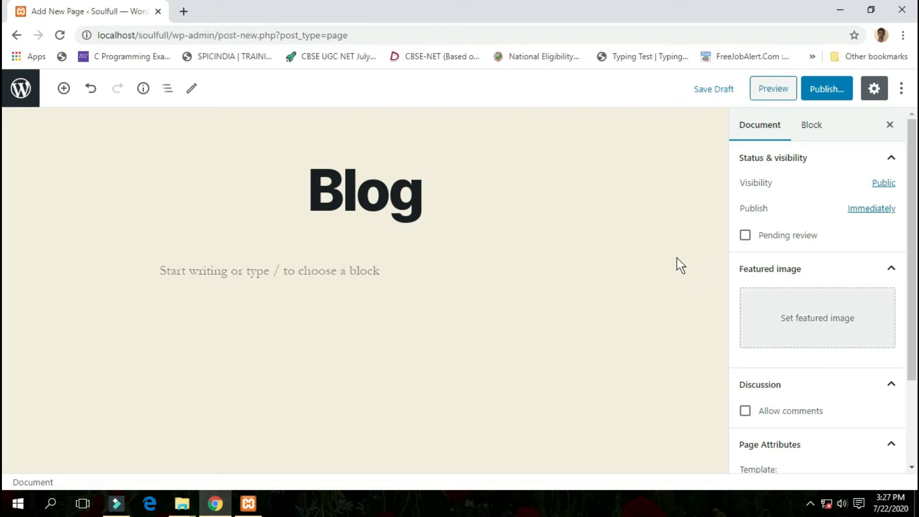
pyautogui.scroll(-2, 779, 386)
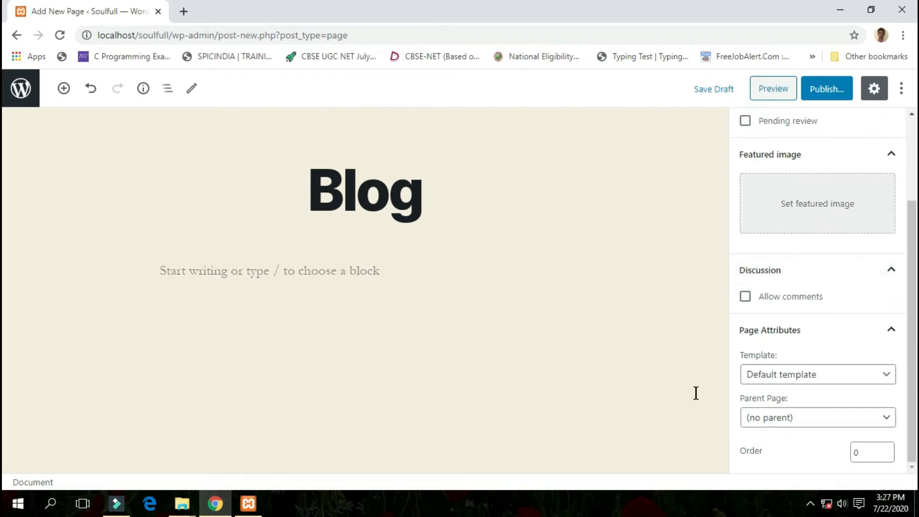
pyautogui.scroll(1, 790, 292)
pyautogui.scroll(2, 788, 288)
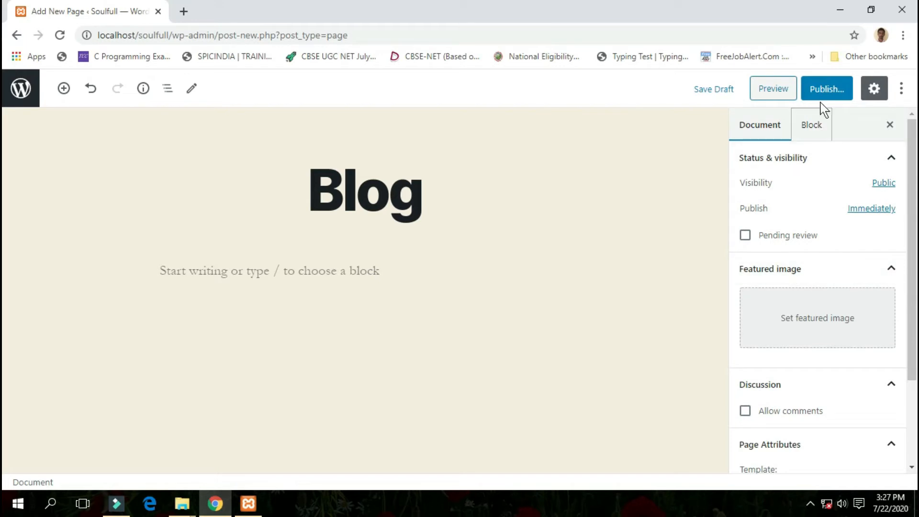
pyautogui.click(827, 90)
pyautogui.click(826, 91)
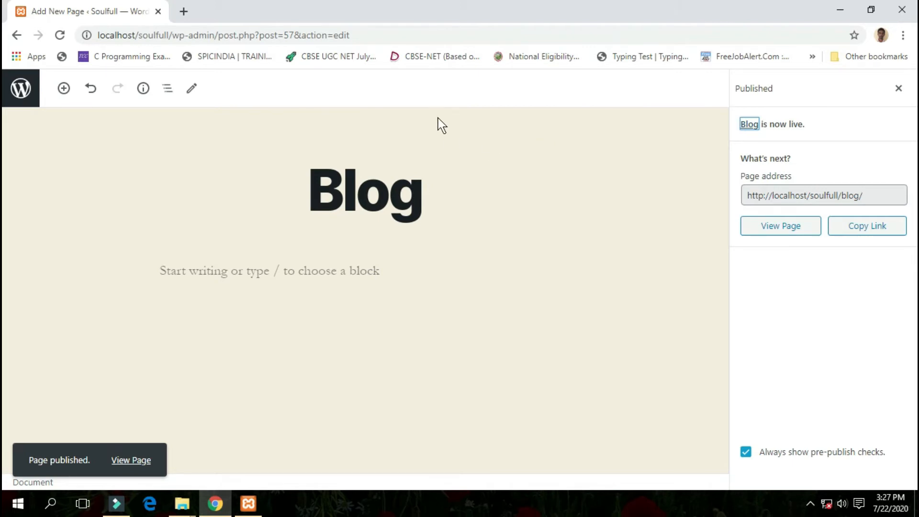
# - Create another new page from the pages list, title it "Shop" and publish it
pyautogui.click(16, 35)
pyautogui.click(185, 115)
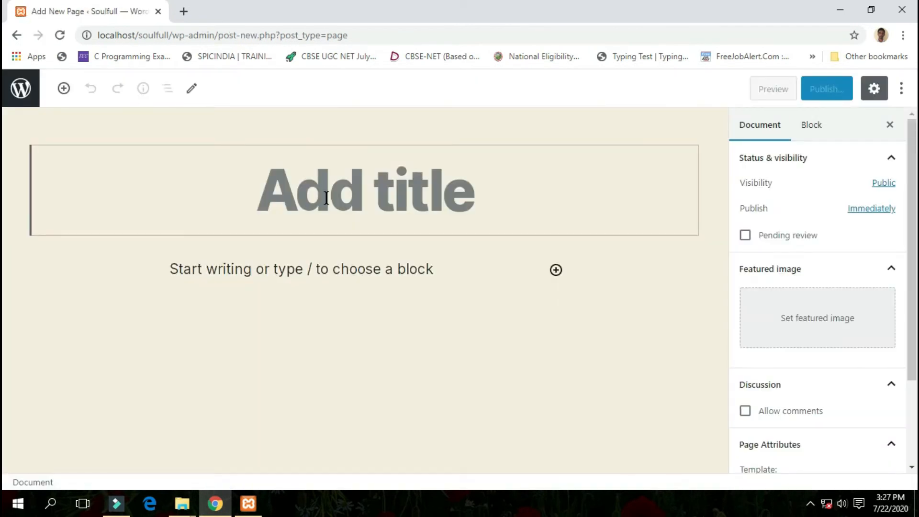
pyautogui.write('Shop')
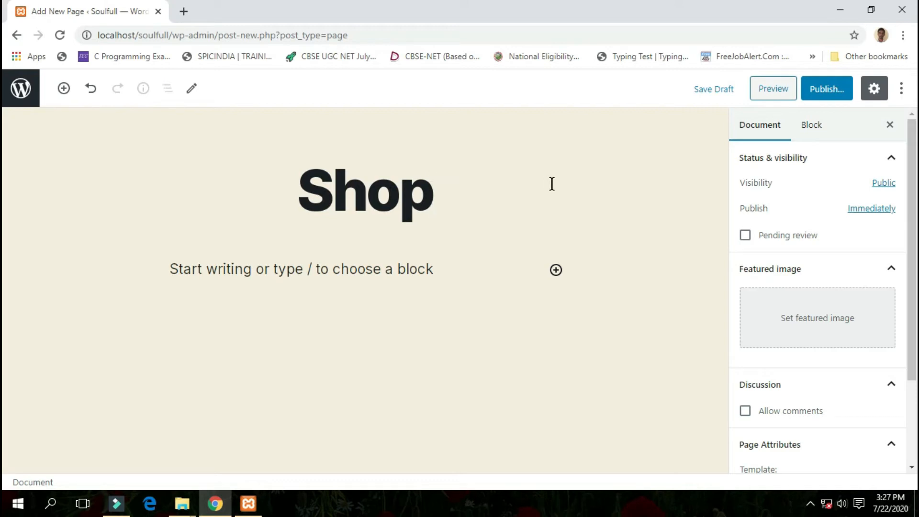
pyautogui.click(816, 95)
pyautogui.click(816, 95)
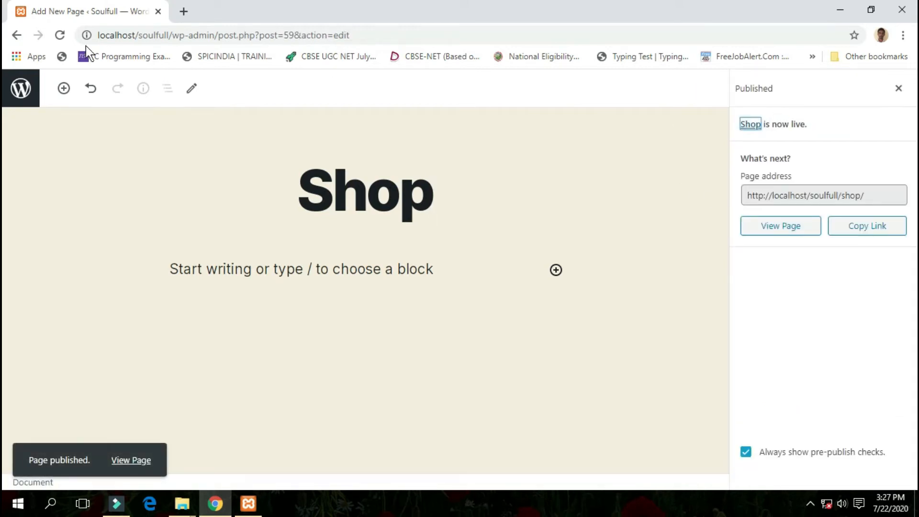
# - Create another new page from the pages list, title it "About Us" and publish it with an empty body
pyautogui.click(17, 36)
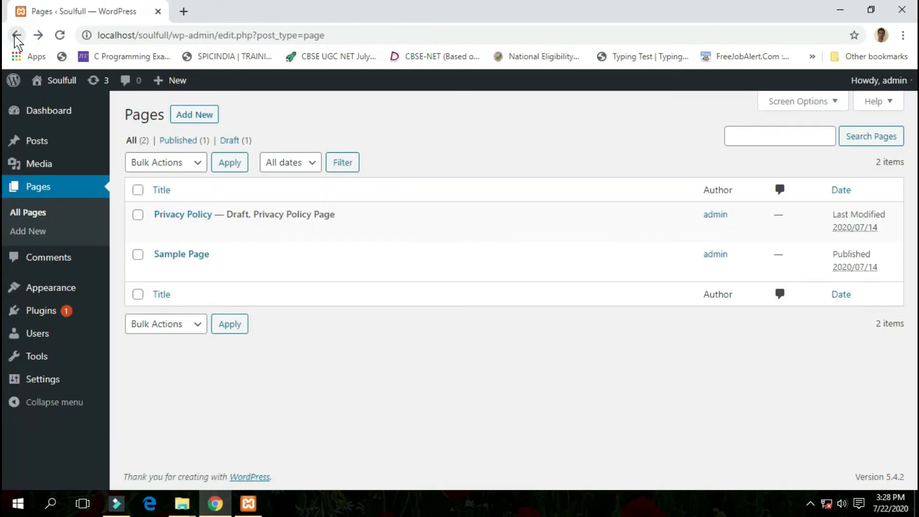
pyautogui.click(194, 115)
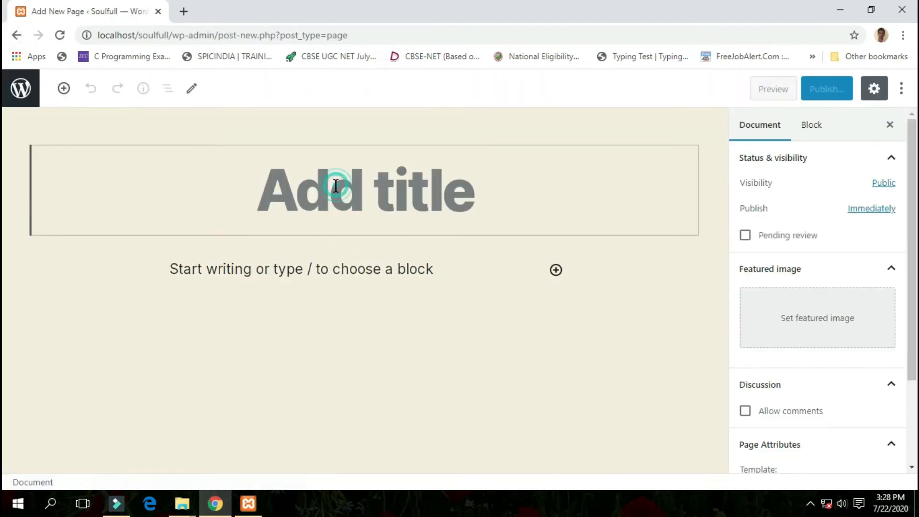
pyautogui.write('About Us')
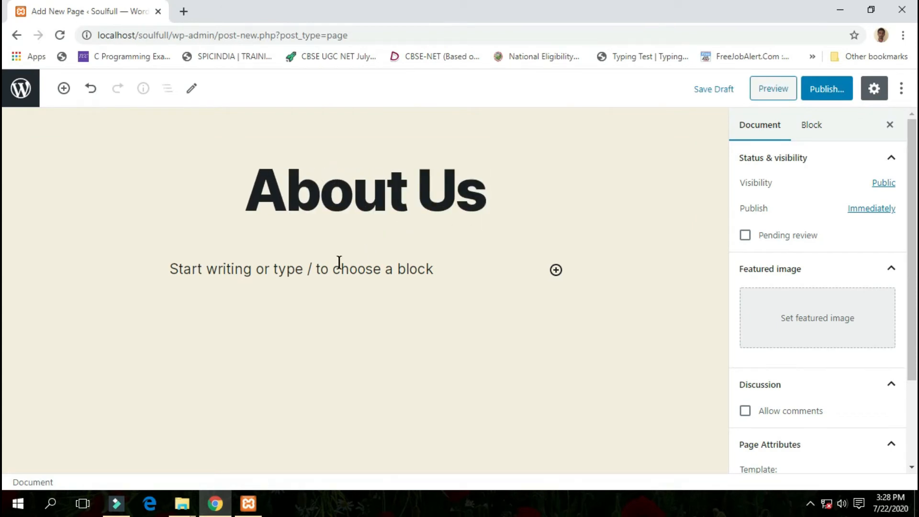
pyautogui.click(339, 263)
pyautogui.click(826, 88)
pyautogui.click(822, 88)
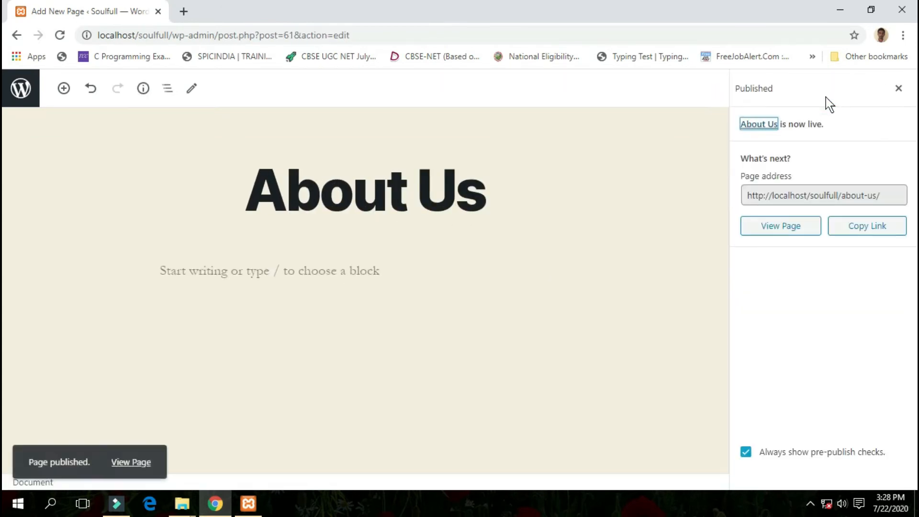
# - Go back to the pages list and create a new page titled "Contact Us"
pyautogui.click(16, 35)
pyautogui.click(193, 113)
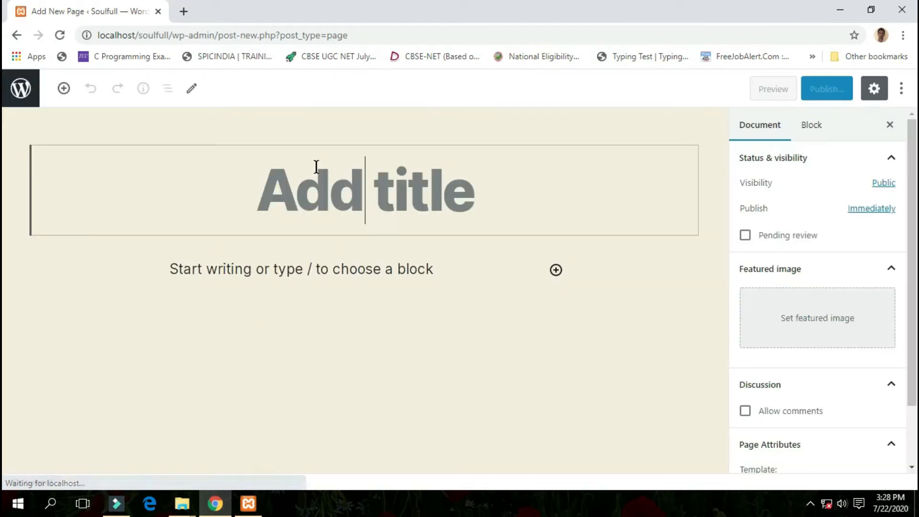
pyautogui.write('Contact Us')
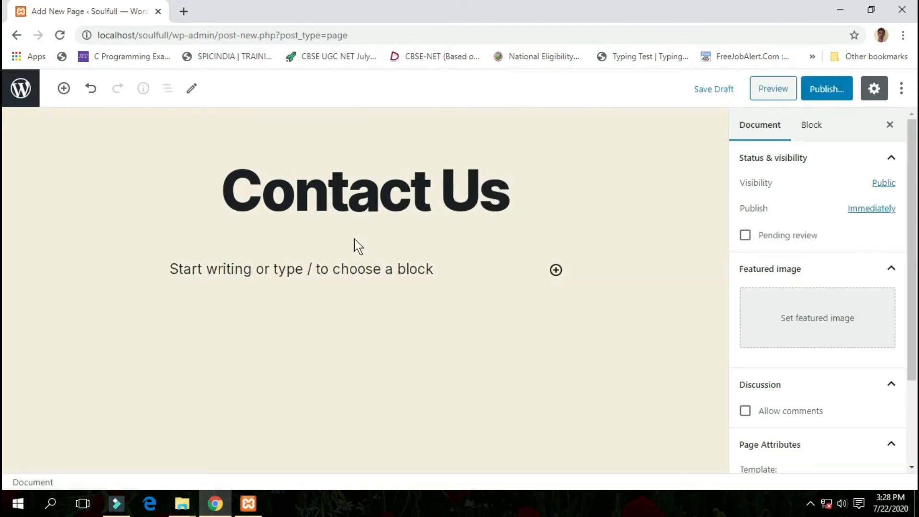
# - Enter the postal address as two paragraphs in the Contact Us page's body and publish the page
pyautogui.click(340, 267)
pyautogui.write('N')
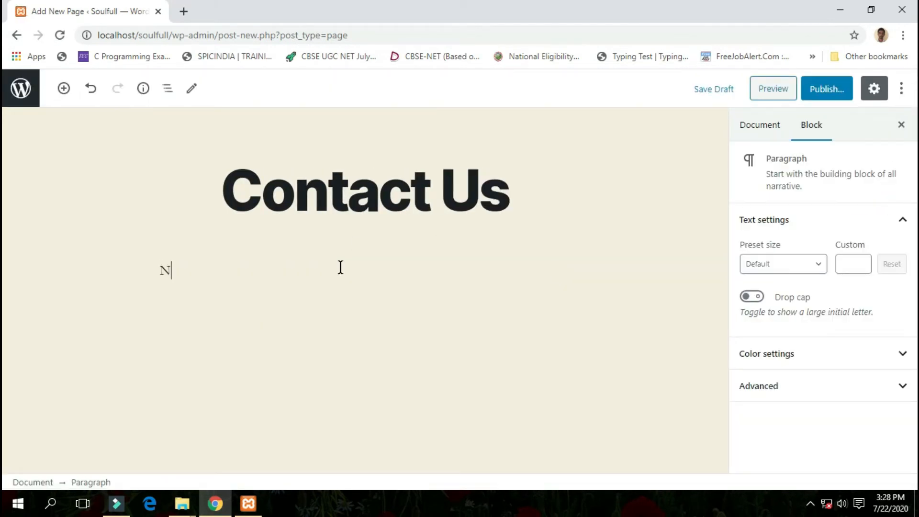
pyautogui.write('ew Caandigarh')
pyautogui.press('Return')
pyautogui.write('Indi')
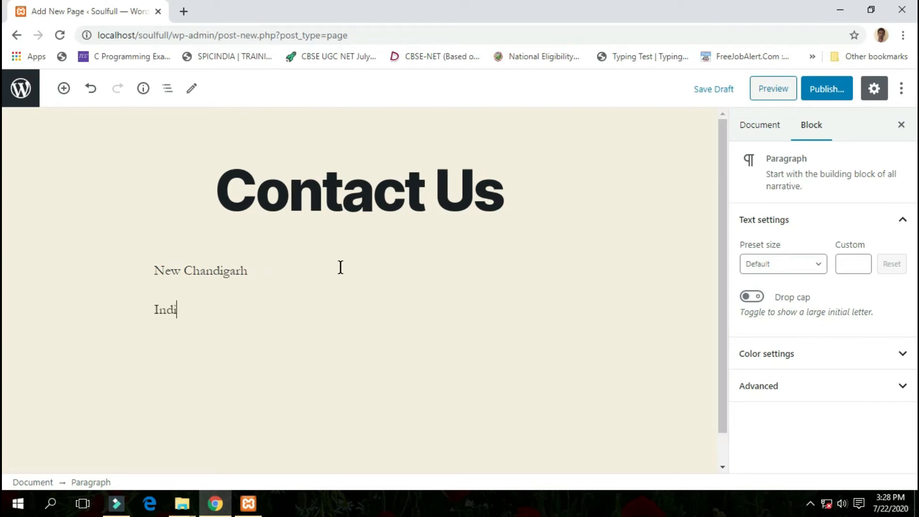
pyautogui.write('a, 160001')
pyautogui.click(826, 103)
pyautogui.click(825, 91)
# - Return to the list of pages, reload it and move Sample Page to the Trash
pyautogui.click(16, 35)
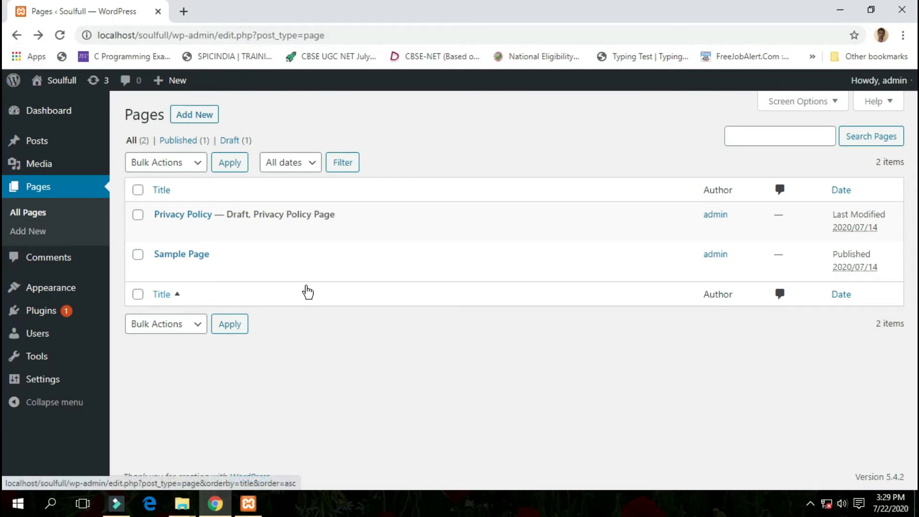
pyautogui.press('F5')
pyautogui.click(400, 118)
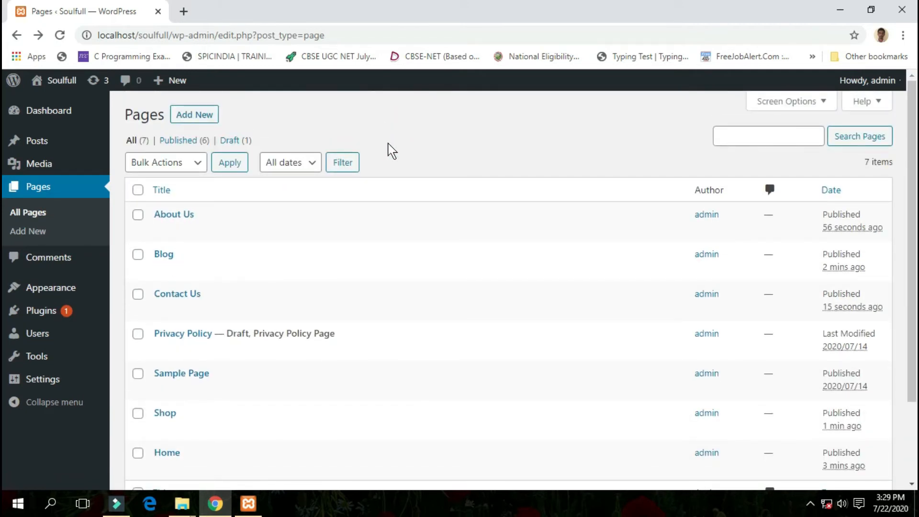
pyautogui.scroll(-3, 172, 226)
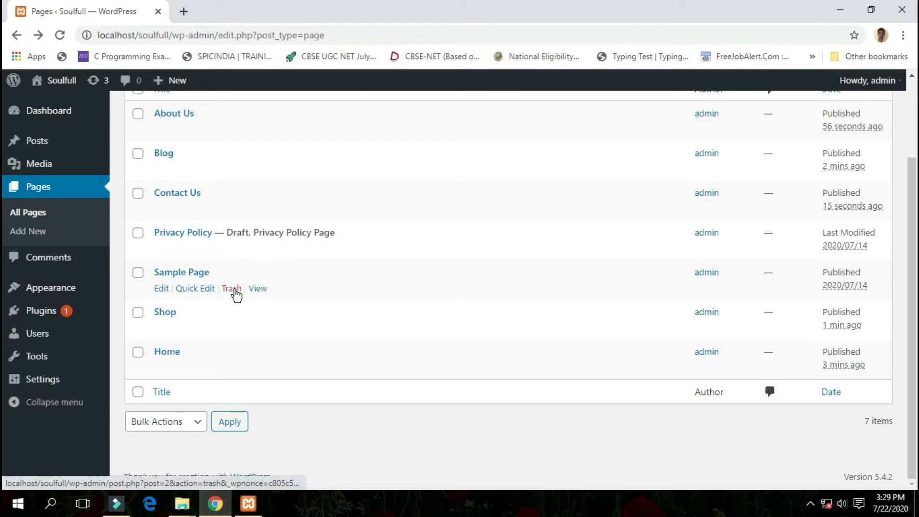
pyautogui.click(232, 289)
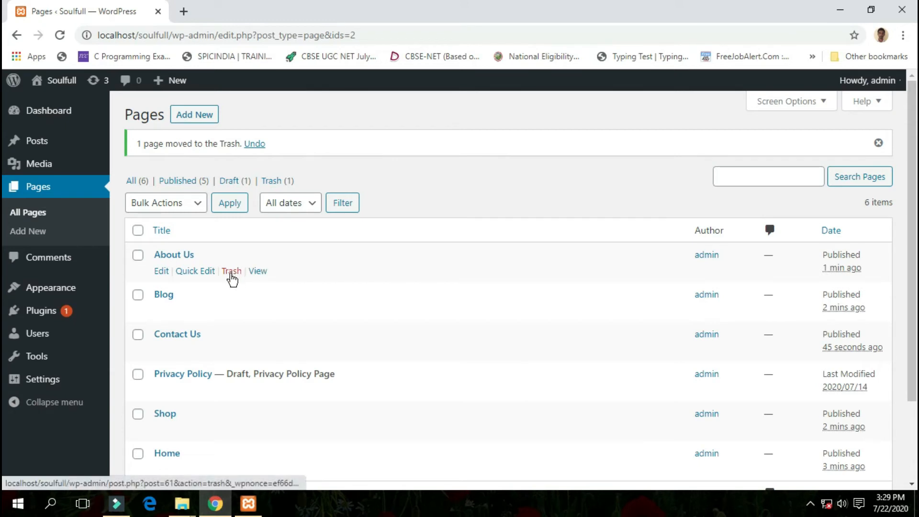
# - Move the About Us page to the Trash, dismiss the notice and restore the page from the Trash
pyautogui.click(231, 271)
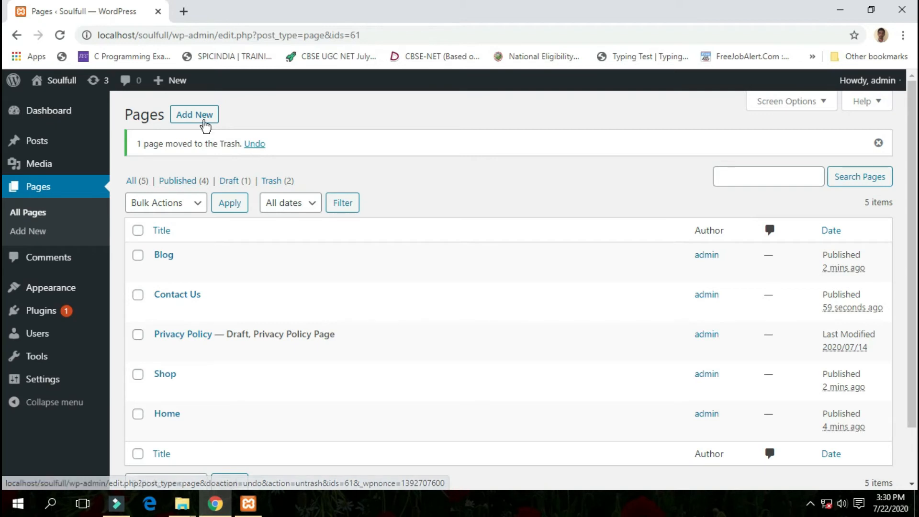
pyautogui.click(879, 146)
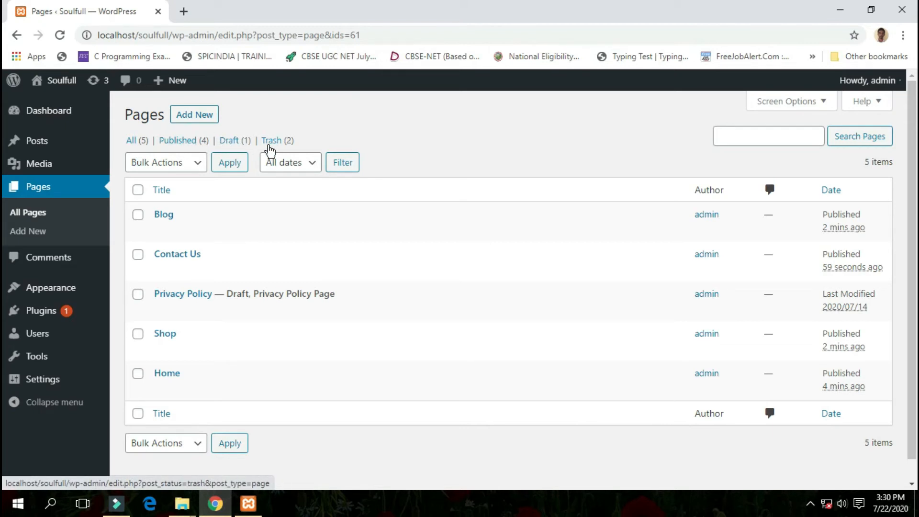
pyautogui.click(269, 146)
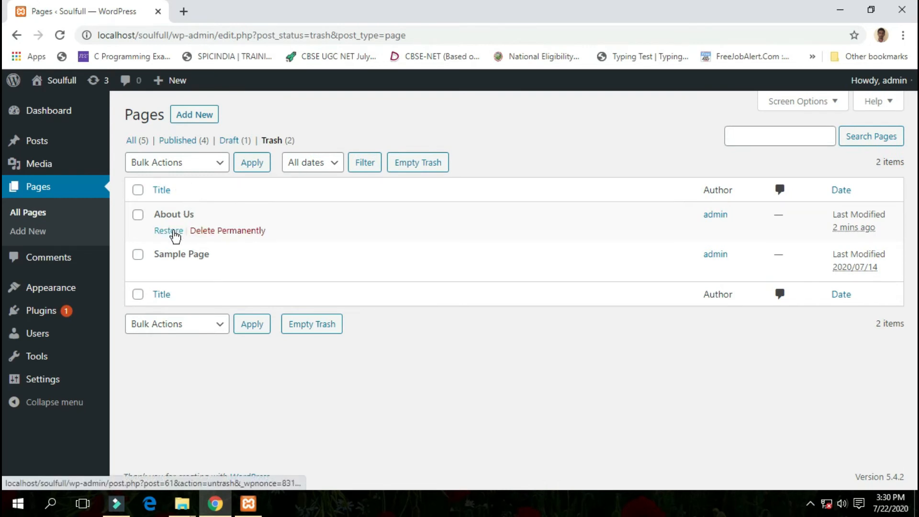
pyautogui.click(175, 234)
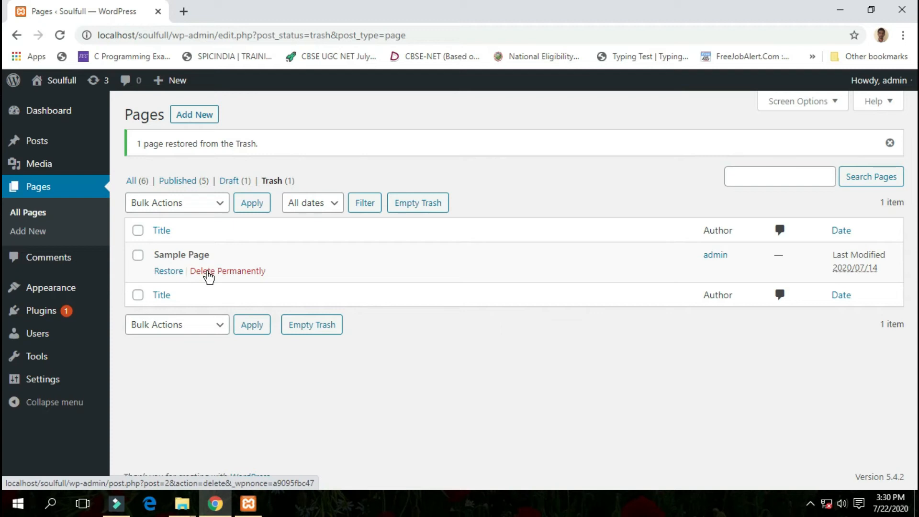
# - Permanently delete Sample Page from the Trash and return to the list of all pages
pyautogui.click(209, 272)
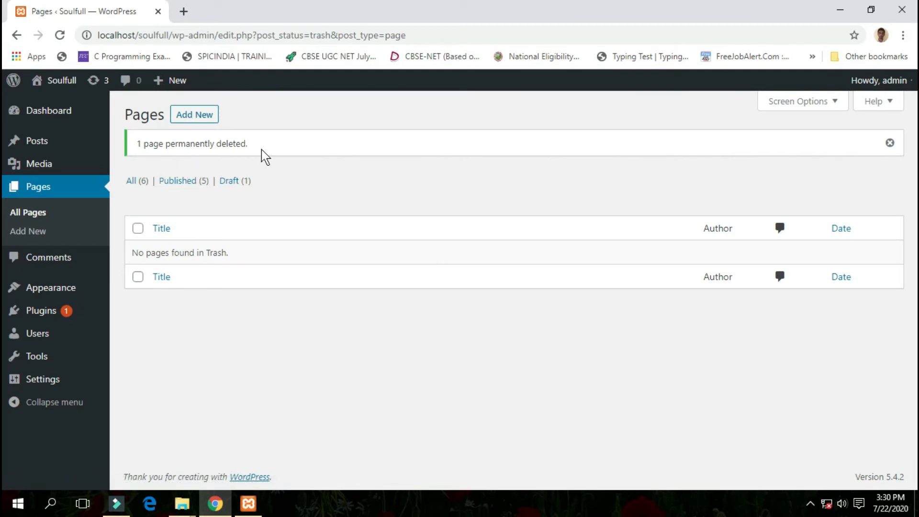
pyautogui.click(143, 185)
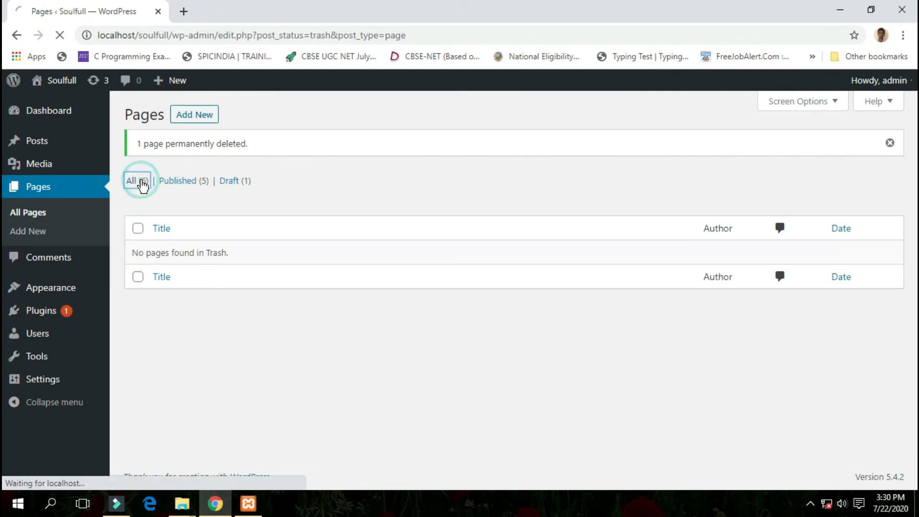
pyautogui.scroll(-2, 140, 187)
pyautogui.scroll(2, 218, 166)
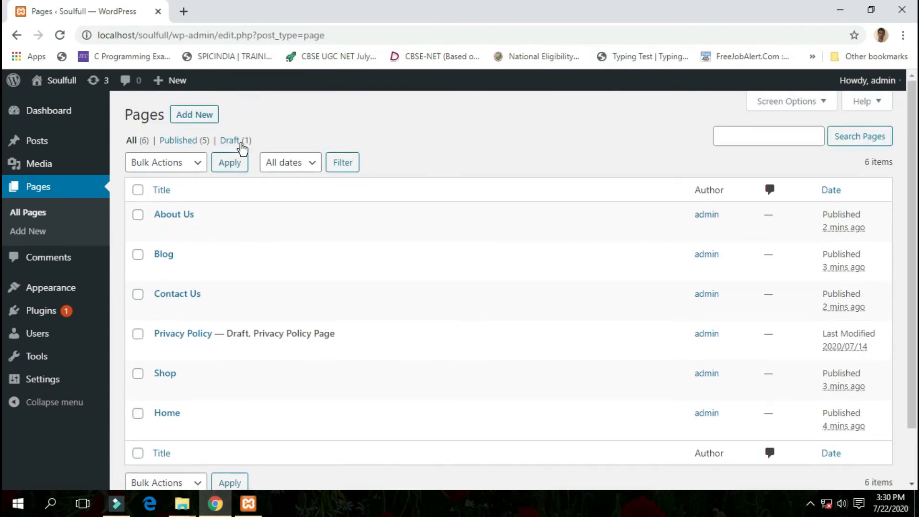
# - Open the live Soulfull site in a separate tab and look through its front page and navigation links
pyautogui.moveTo(62, 77)
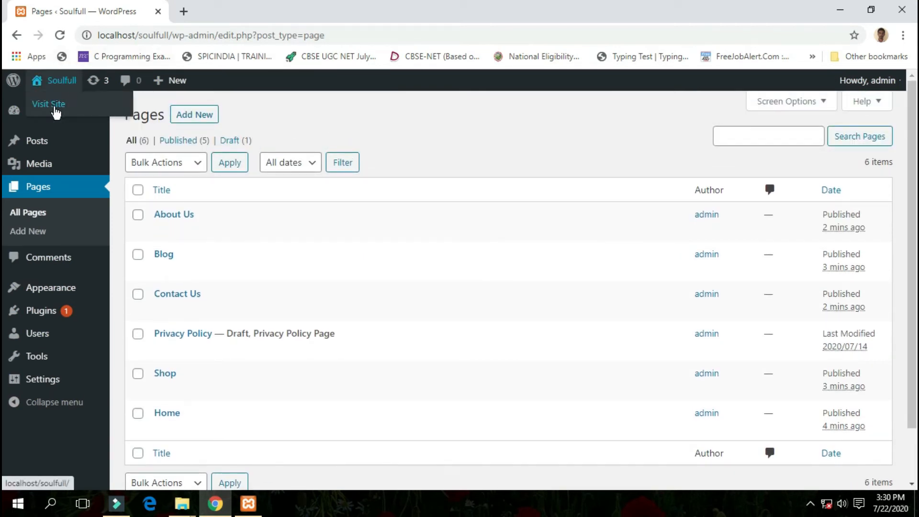
pyautogui.rightClick(54, 109)
pyautogui.click(83, 118)
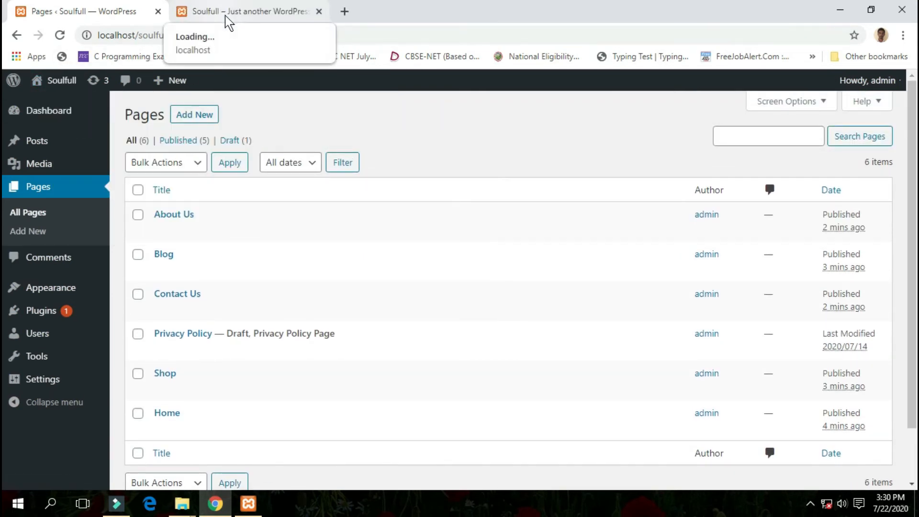
pyautogui.click(226, 15)
pyautogui.scroll(-3, 268, 240)
pyautogui.scroll(3, 271, 240)
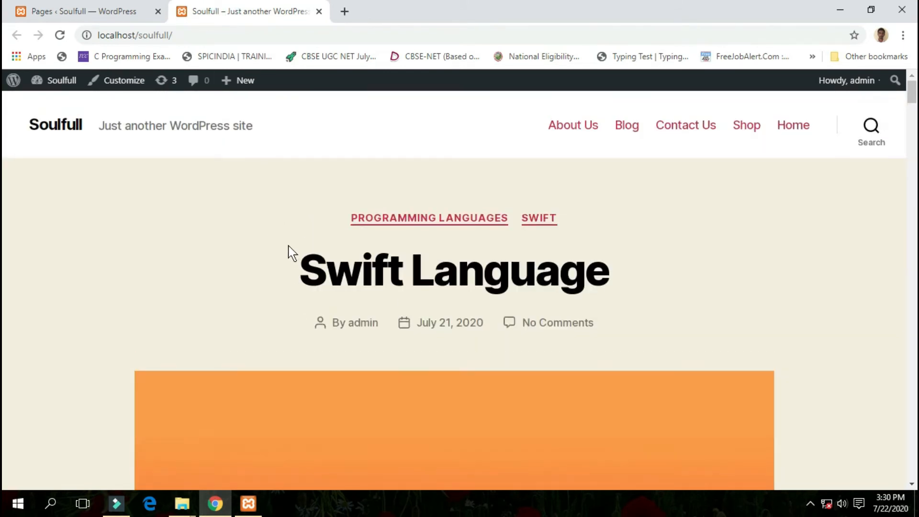
pyautogui.scroll(-20, 253, 229)
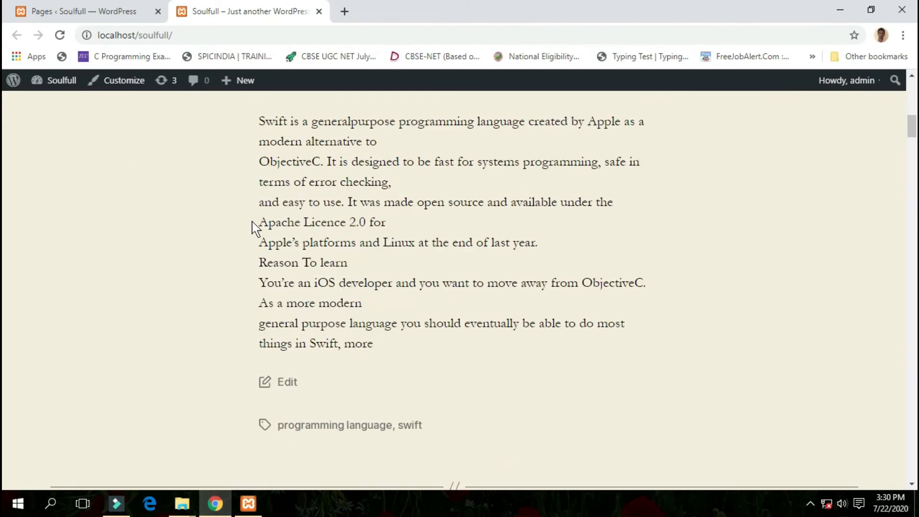
pyautogui.scroll(10, 252, 225)
pyautogui.scroll(10, 253, 229)
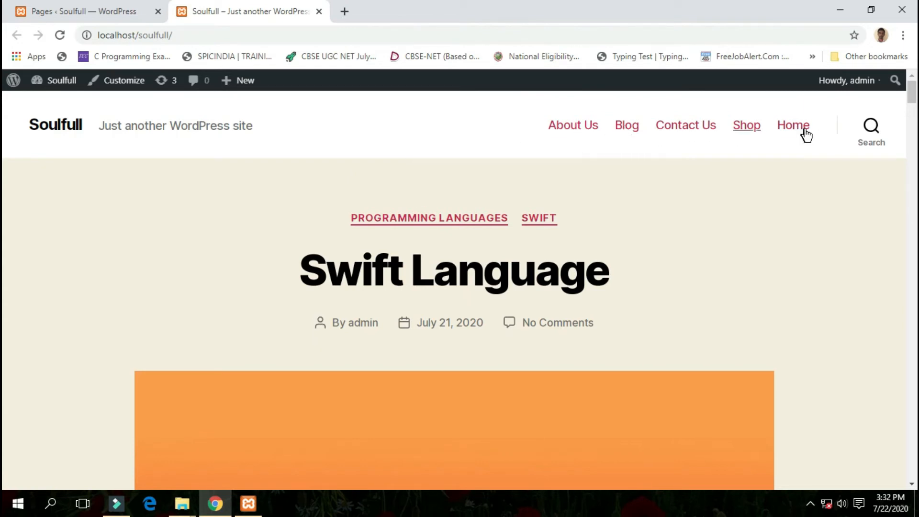
# - Visit the live Home and Shop pages from the site's navigation and look through each one
pyautogui.click(785, 129)
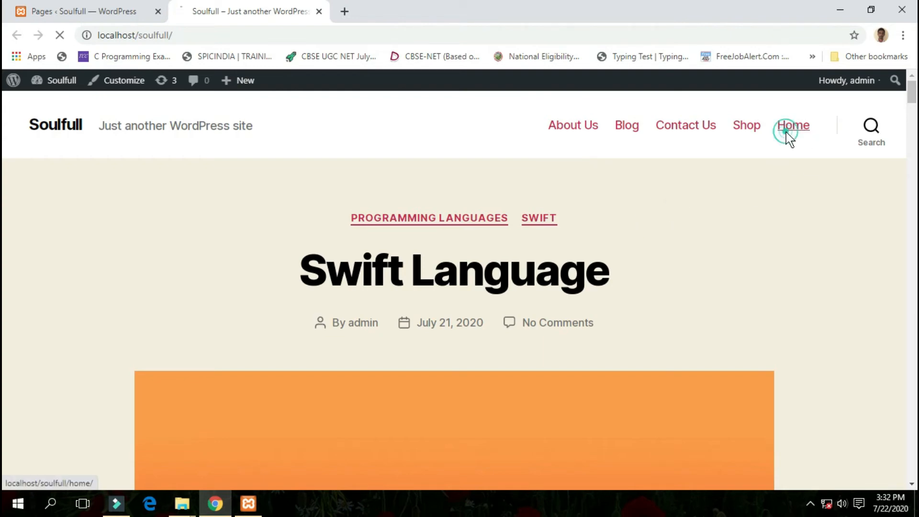
pyautogui.scroll(-10, 534, 259)
pyautogui.scroll(10, 536, 259)
pyautogui.click(741, 130)
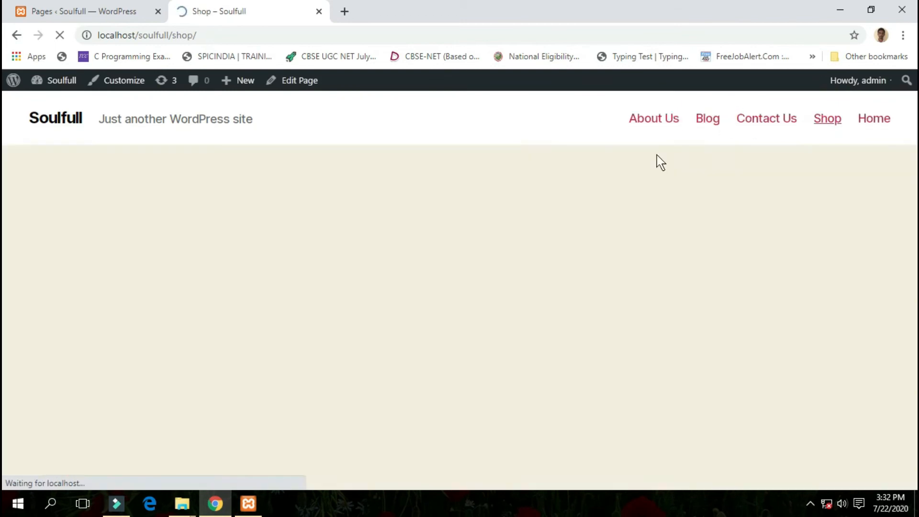
pyautogui.scroll(-7, 545, 175)
pyautogui.scroll(4, 545, 176)
pyautogui.scroll(3, 545, 175)
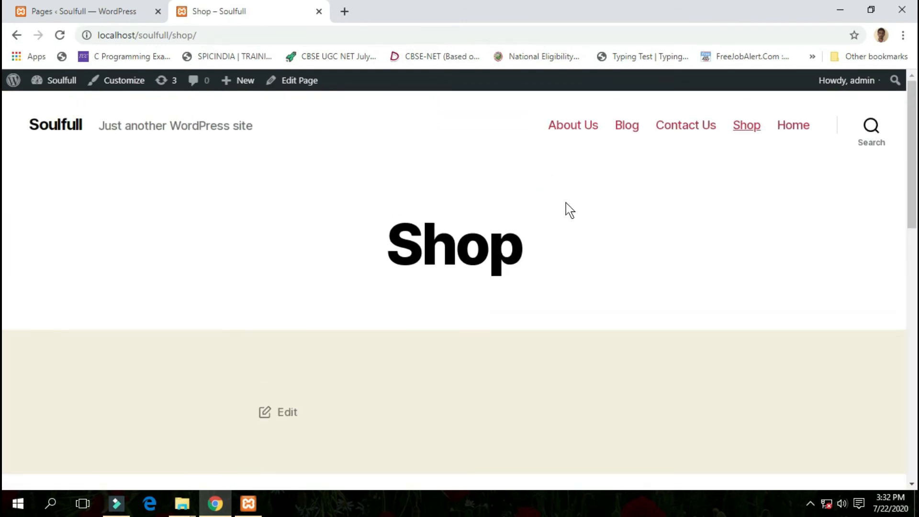
# - Visit the live Contact Us and About Us pages from the site's navigation and check their content
pyautogui.click(674, 134)
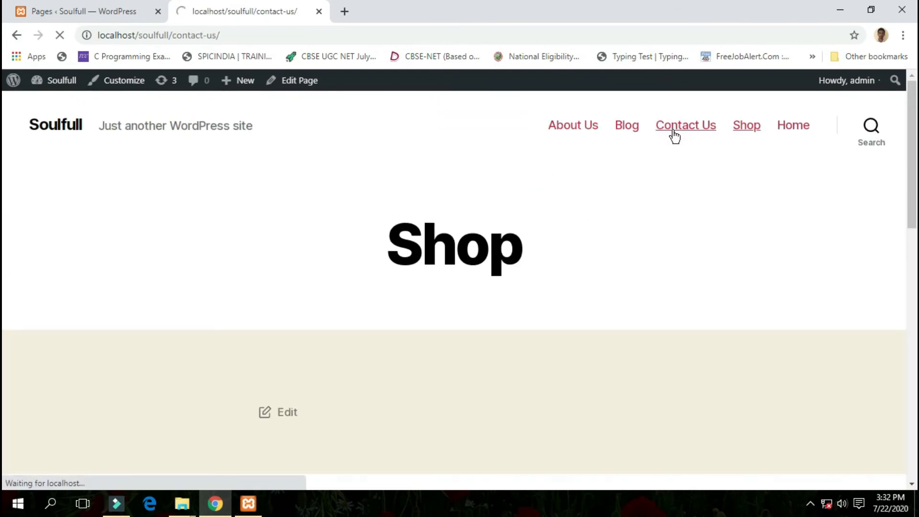
pyautogui.scroll(-5, 545, 172)
pyautogui.scroll(5, 547, 168)
pyautogui.click(584, 126)
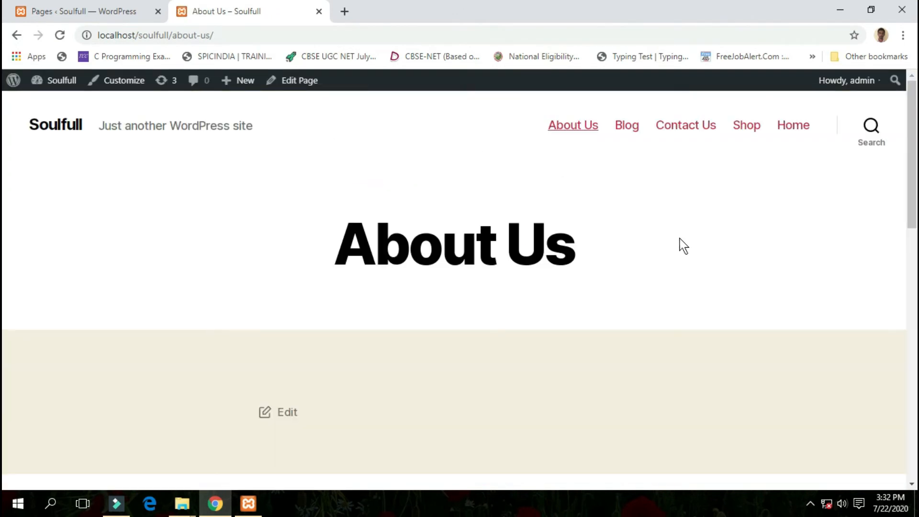
pyautogui.click(455, 181)
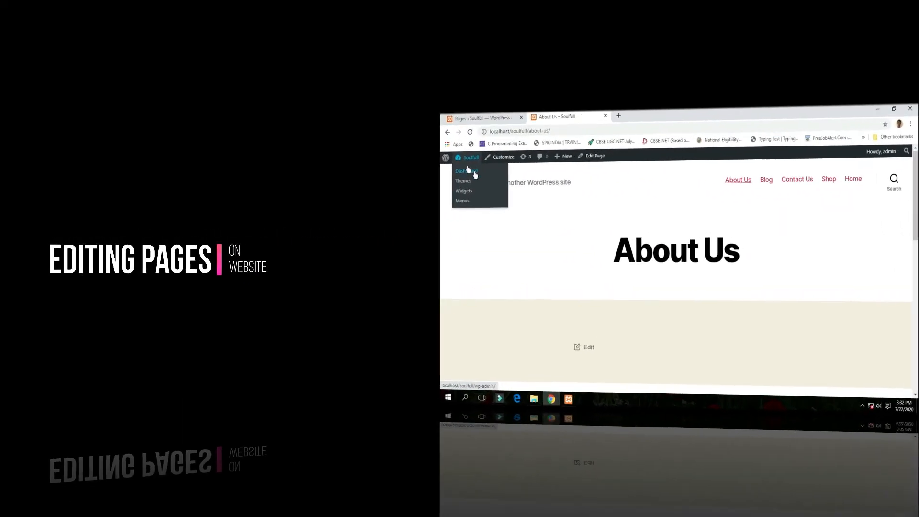
pyautogui.click(604, 196)
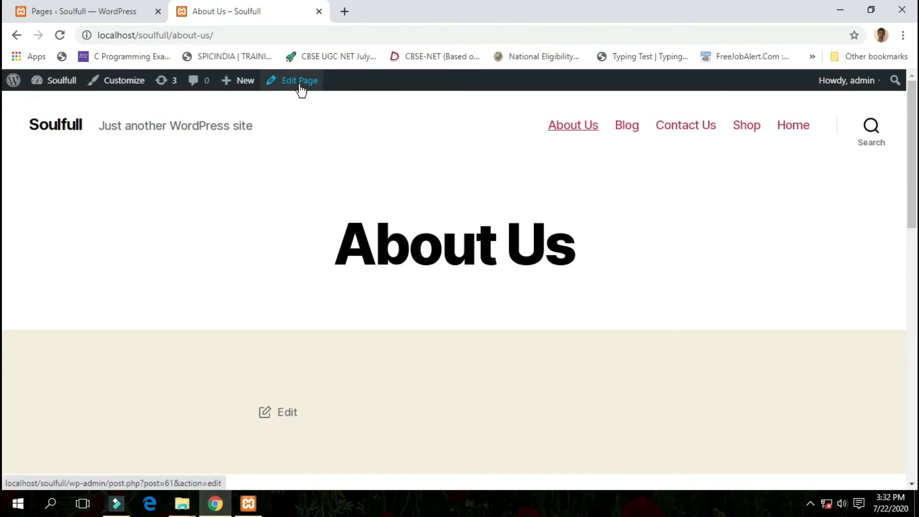
# - Open the live About Us page for editing and look over its document settings
pyautogui.moveTo(246, 86)
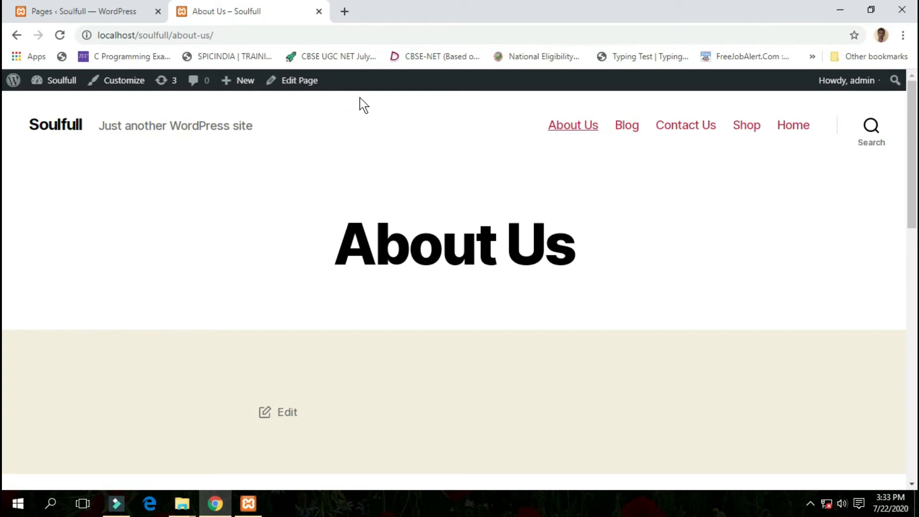
pyautogui.click(306, 80)
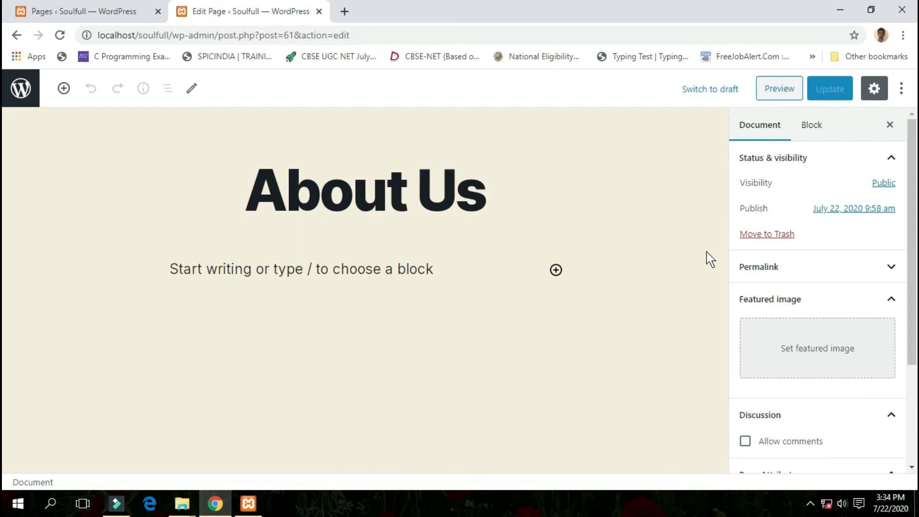
pyautogui.scroll(-3, 764, 238)
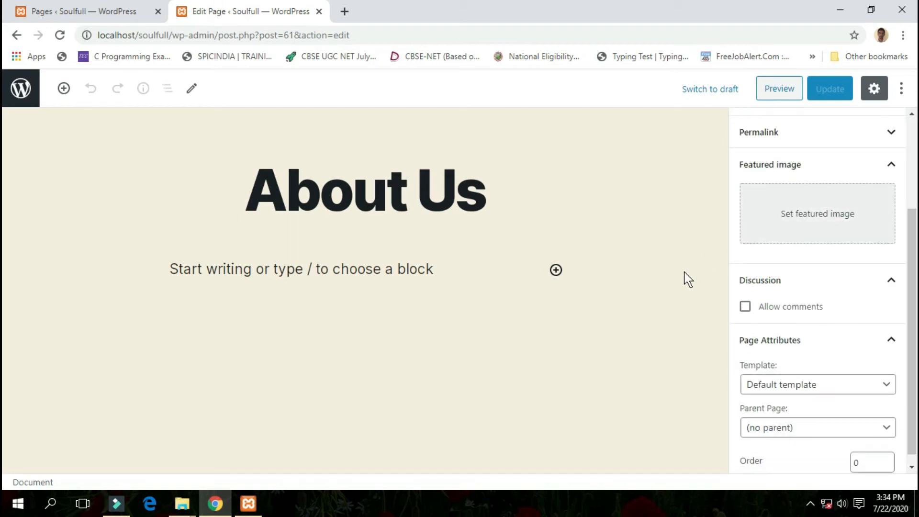
pyautogui.scroll(3, 840, 228)
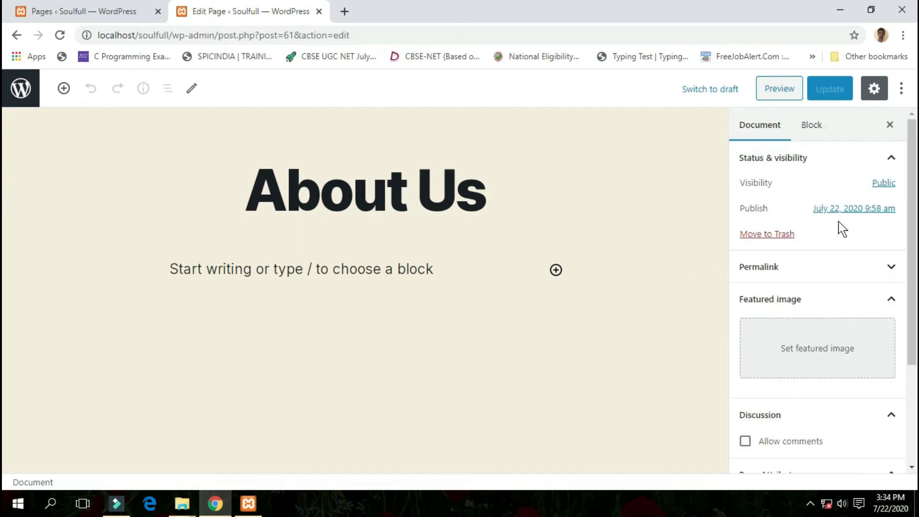
# - Make Home the parent of the About Us page, set its order to 5, and update the page
pyautogui.click(642, 231)
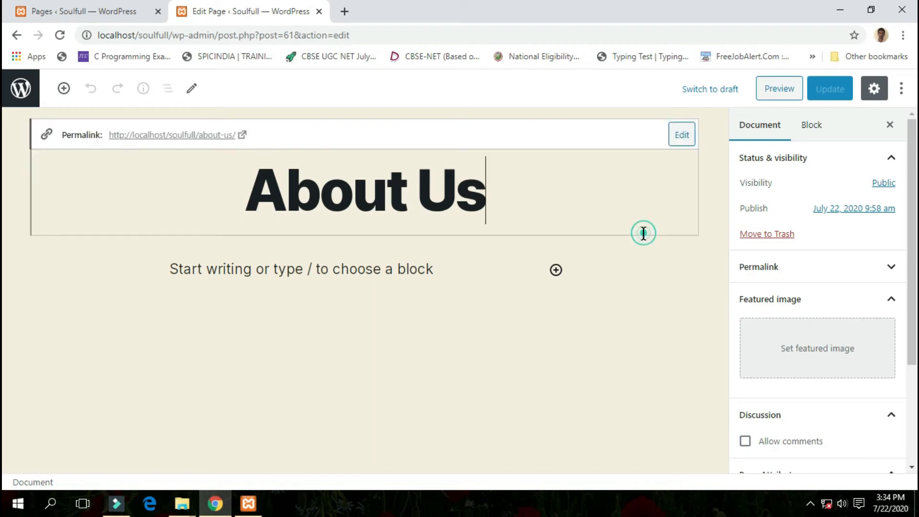
pyautogui.click(691, 279)
pyautogui.scroll(-3, 817, 288)
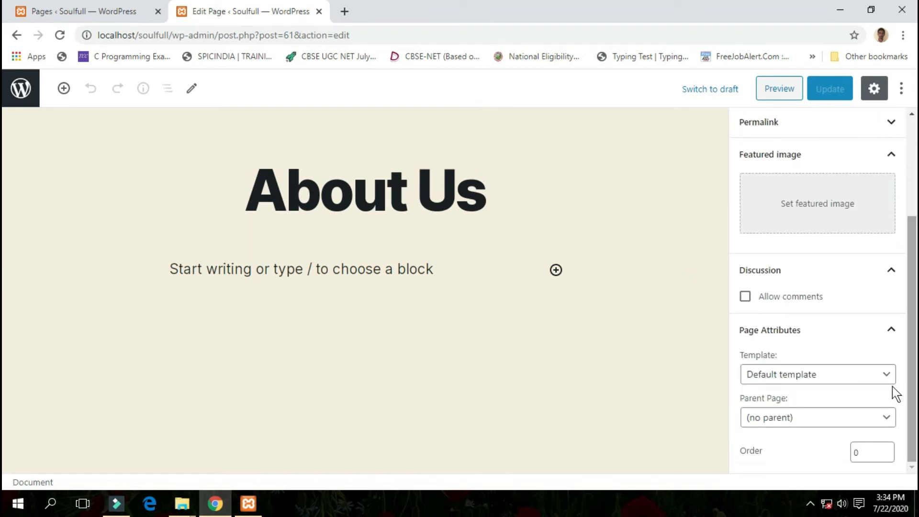
pyautogui.click(824, 419)
pyautogui.click(819, 401)
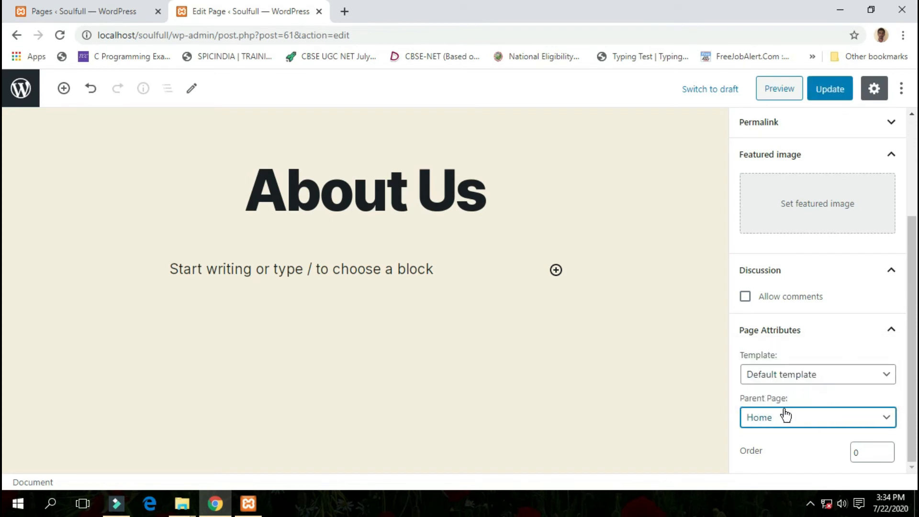
pyautogui.click(866, 452)
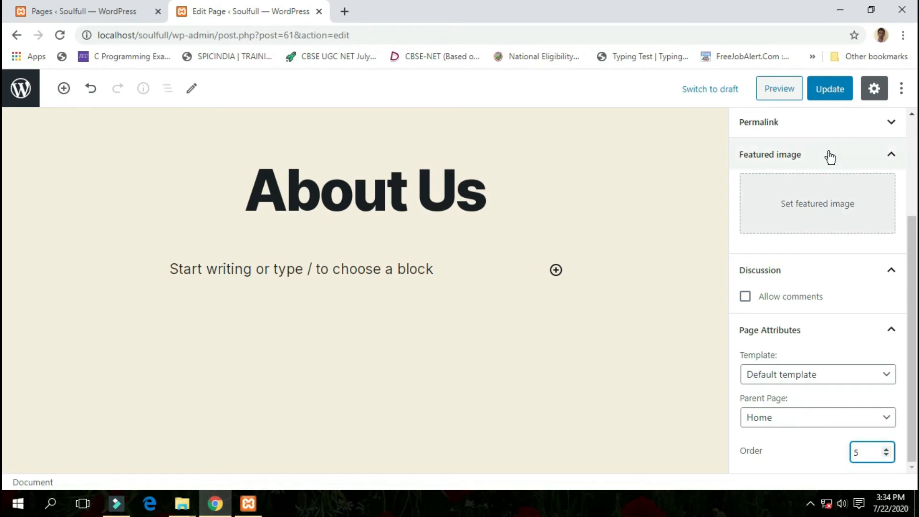
pyautogui.click(843, 97)
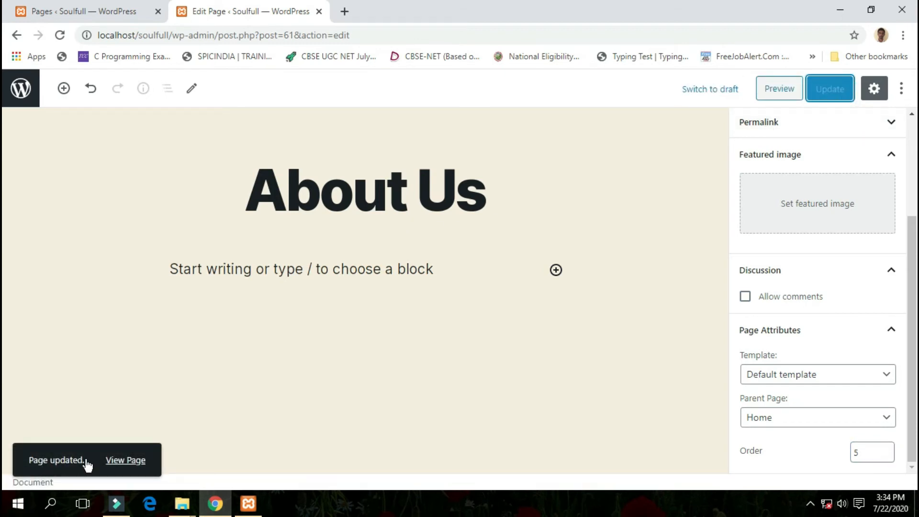
# - From the admin list of pages, quick-edit the Blog page to set its parent to Home and its order to 2
pyautogui.click(90, 14)
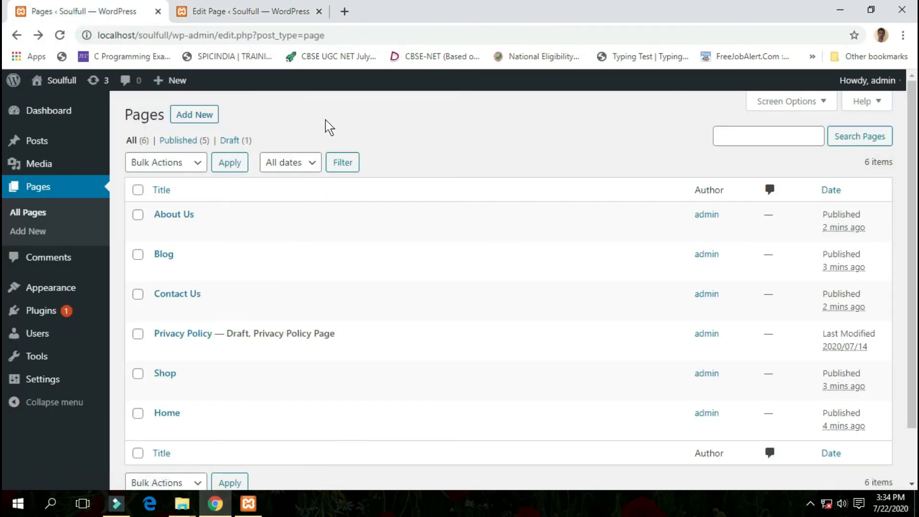
pyautogui.click(372, 112)
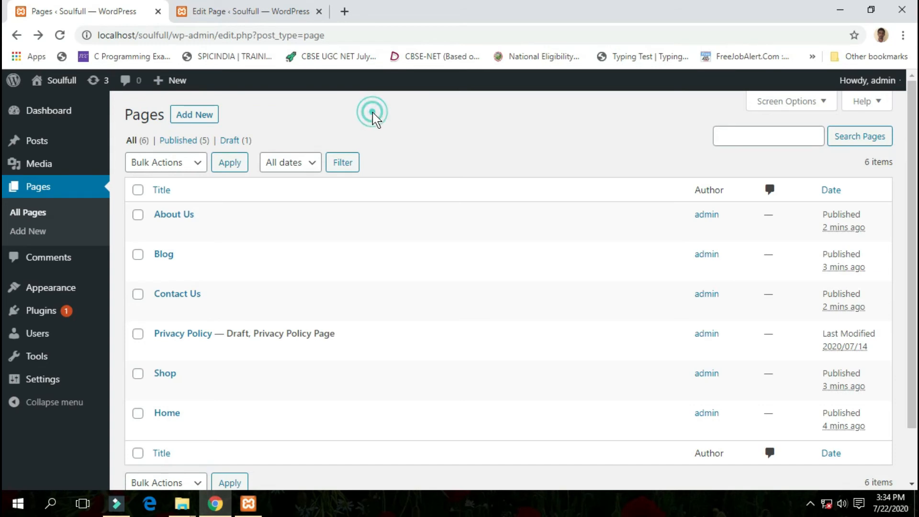
pyautogui.scroll(-2, 343, 139)
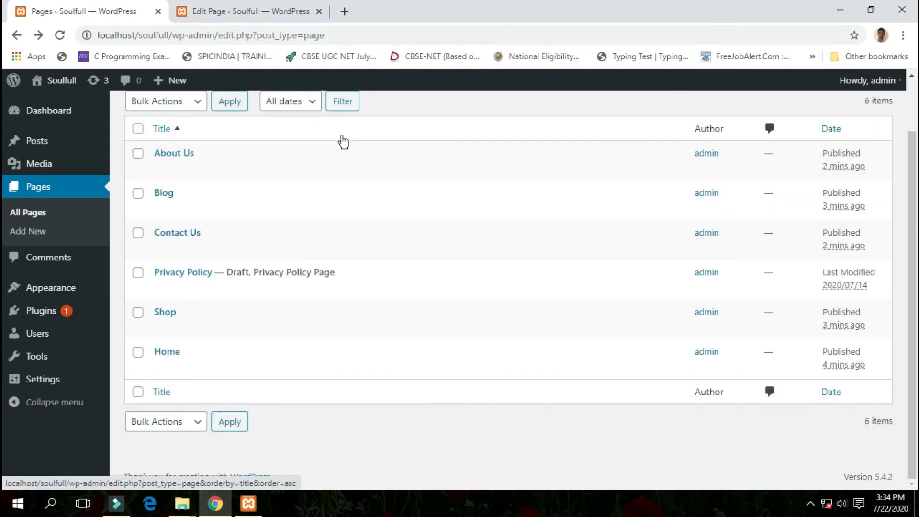
pyautogui.scroll(2, 359, 173)
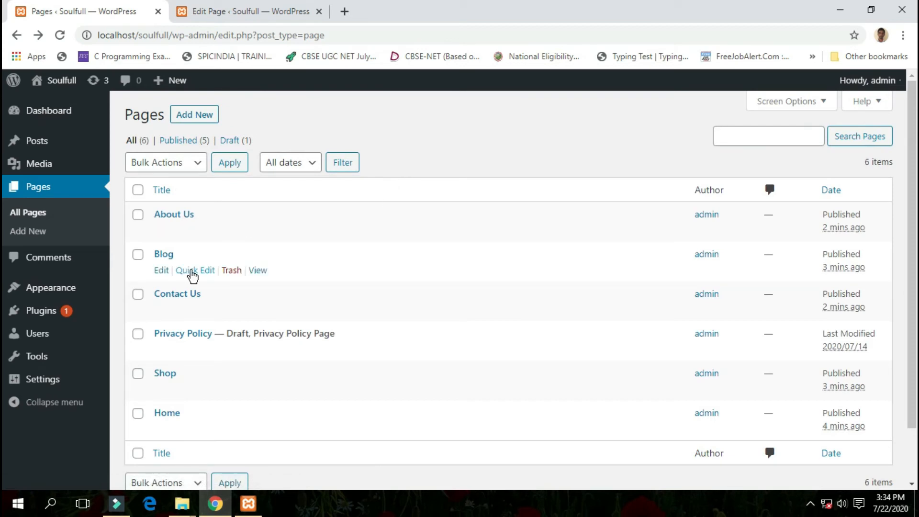
pyautogui.click(193, 275)
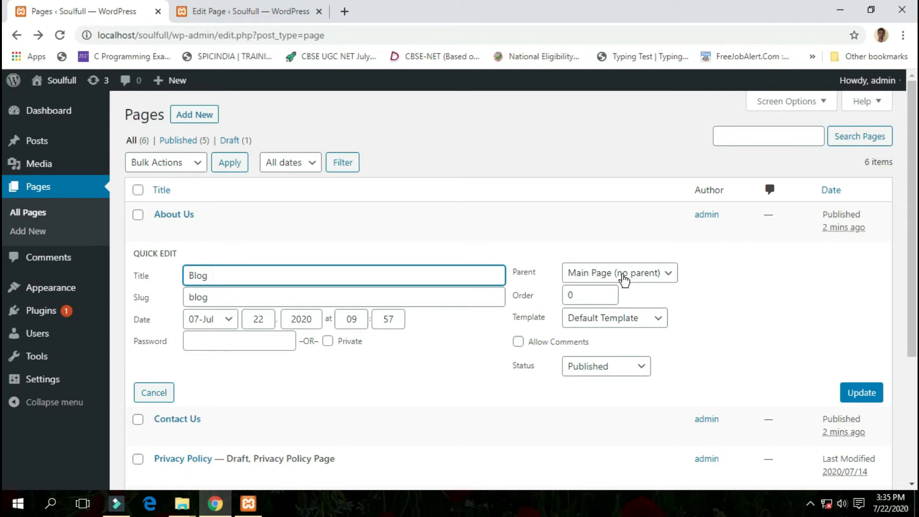
pyautogui.click(628, 280)
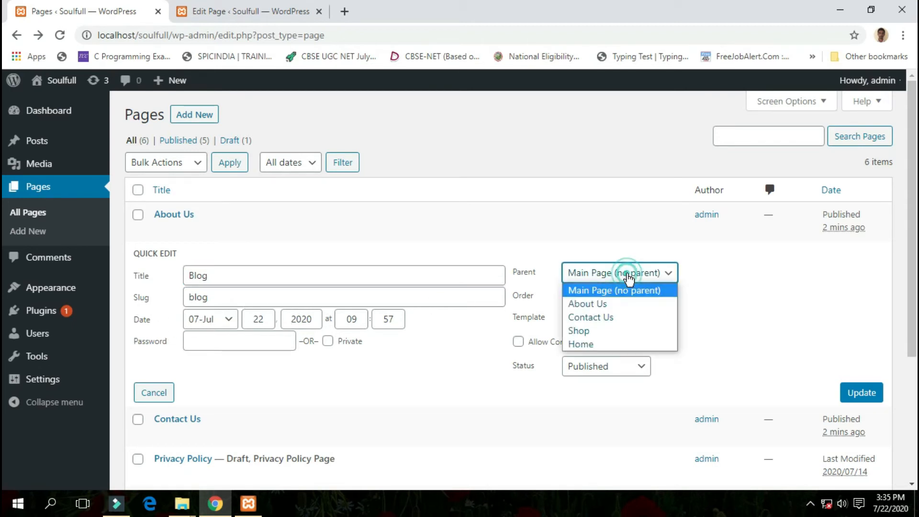
pyautogui.click(587, 345)
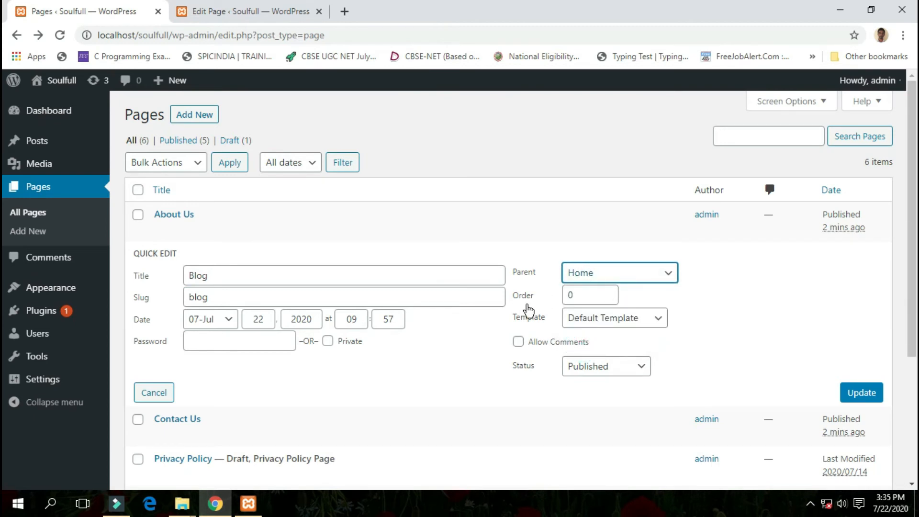
pyautogui.click(575, 295)
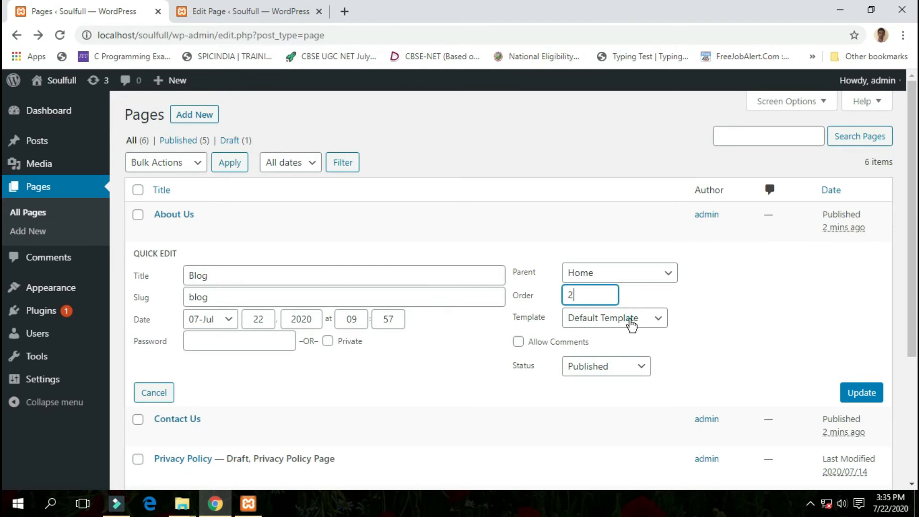
# - Assign the Full Width Template to the Blog page, keep its status as Published, and save the quick edit
pyautogui.click(631, 324)
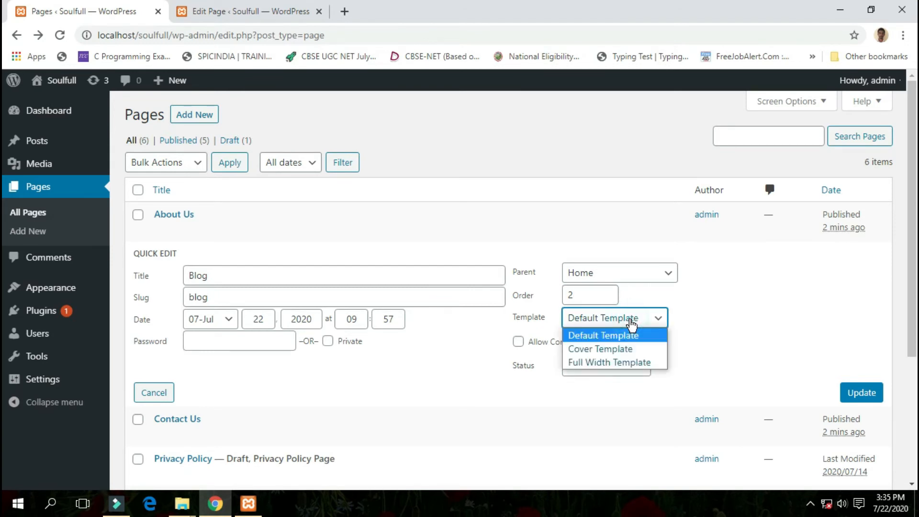
pyautogui.click(626, 365)
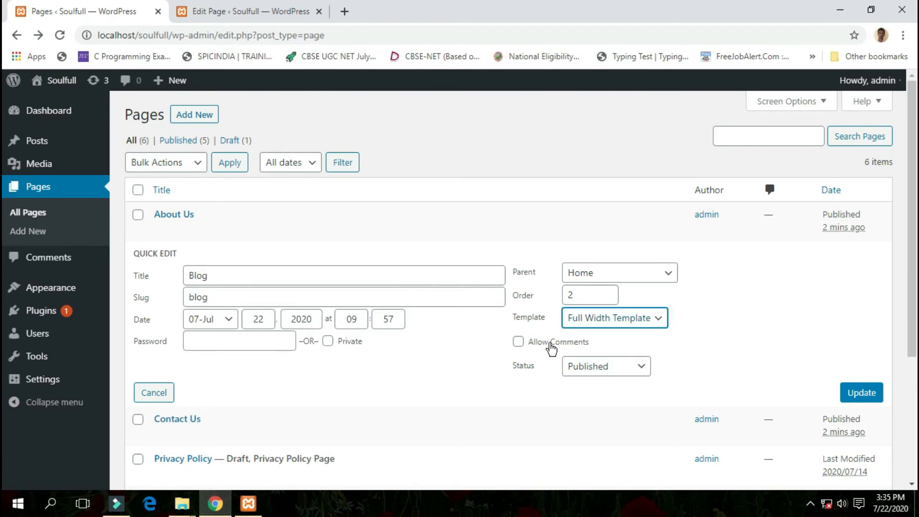
pyautogui.click(666, 346)
pyautogui.click(638, 368)
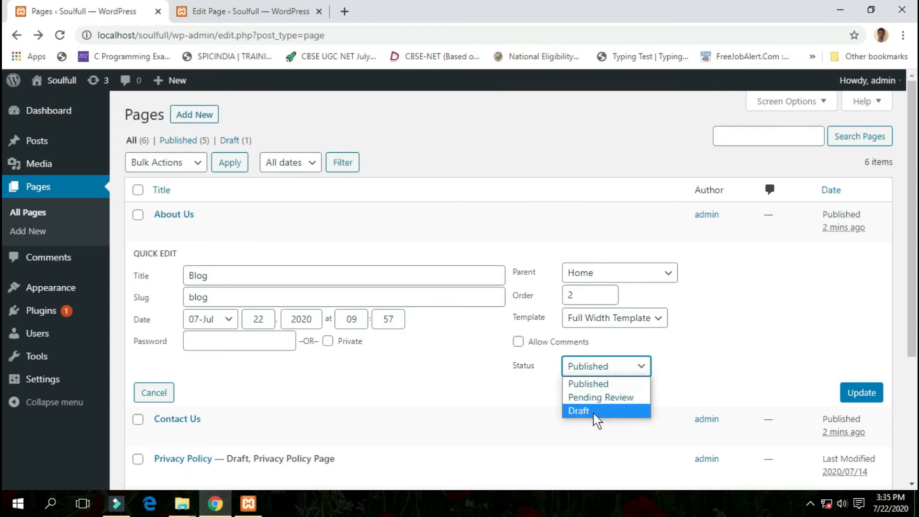
pyautogui.click(603, 385)
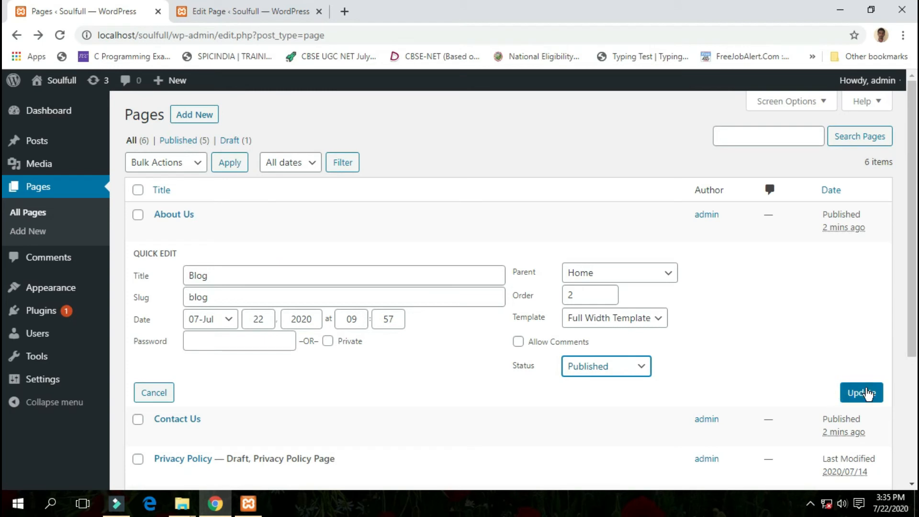
pyautogui.click(861, 393)
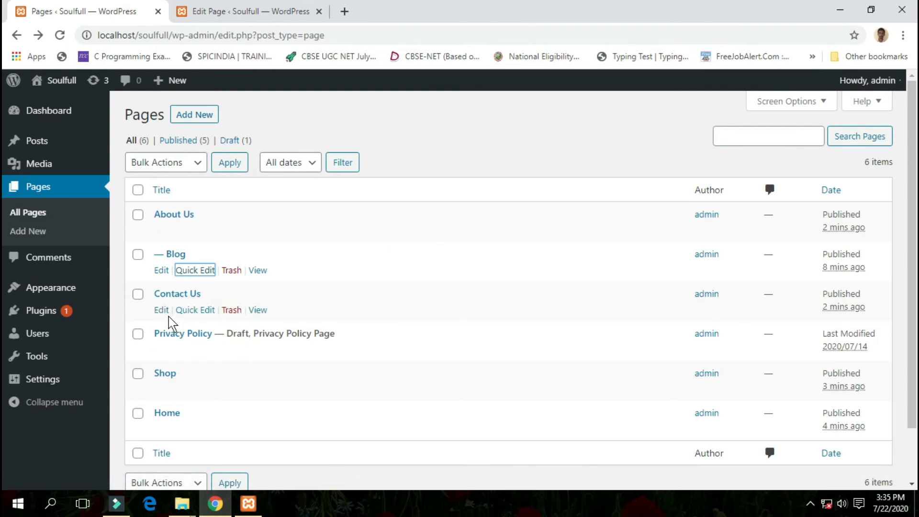
# - Open the Contact Us page for editing, set its parent to Home and its order to 4, and update it
pyautogui.click(163, 311)
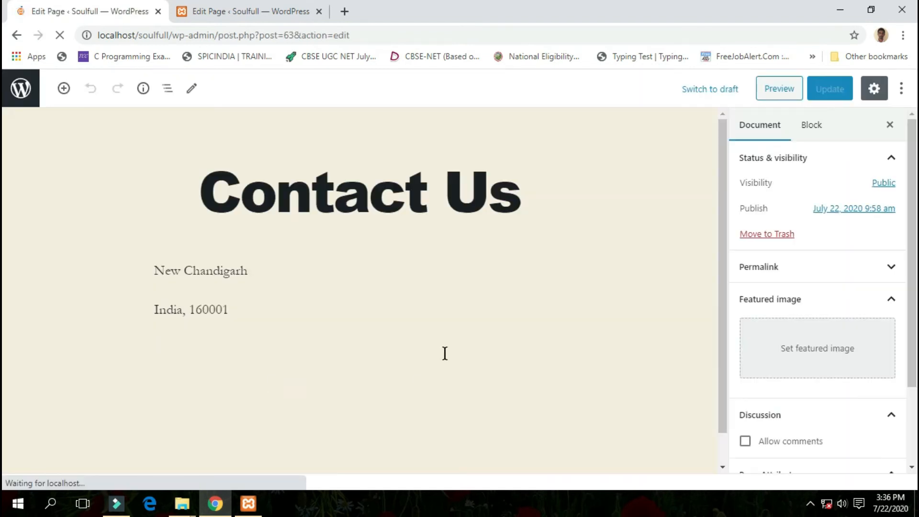
pyautogui.scroll(-1, 450, 259)
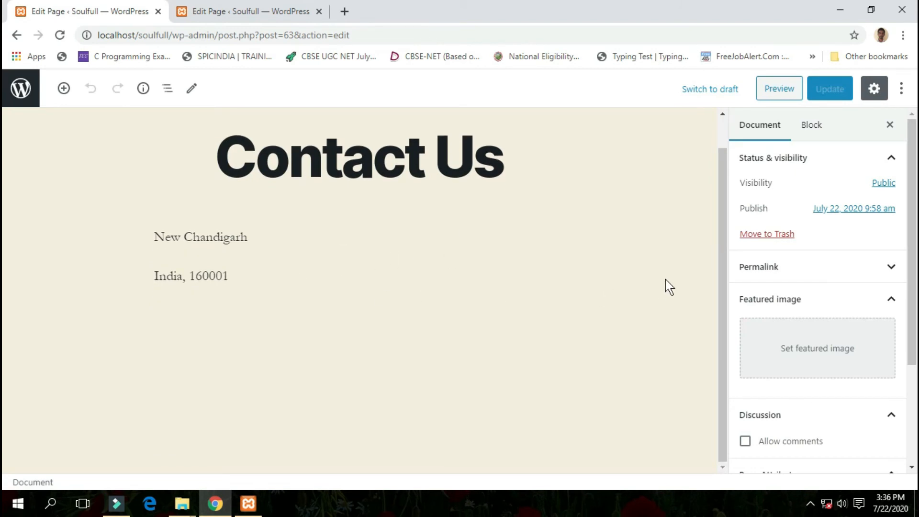
pyautogui.scroll(-3, 775, 272)
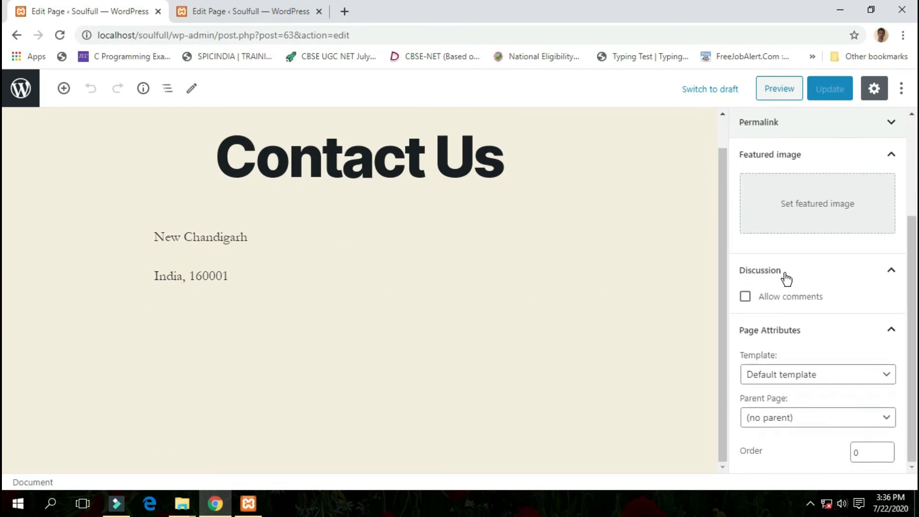
pyautogui.click(831, 421)
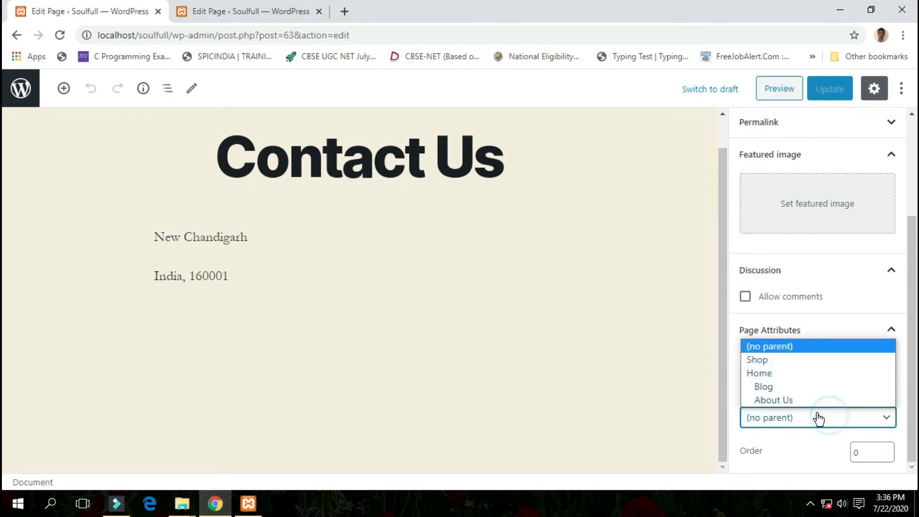
pyautogui.click(794, 374)
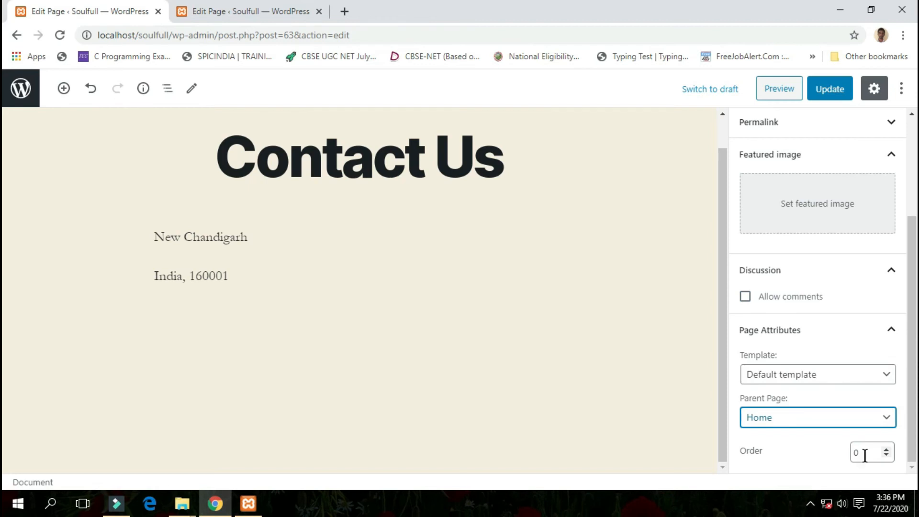
pyautogui.click(865, 455)
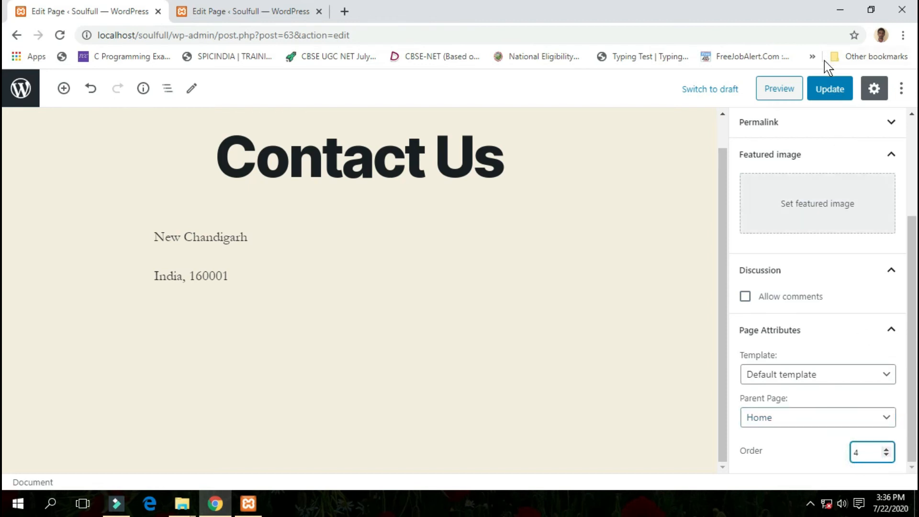
pyautogui.click(829, 88)
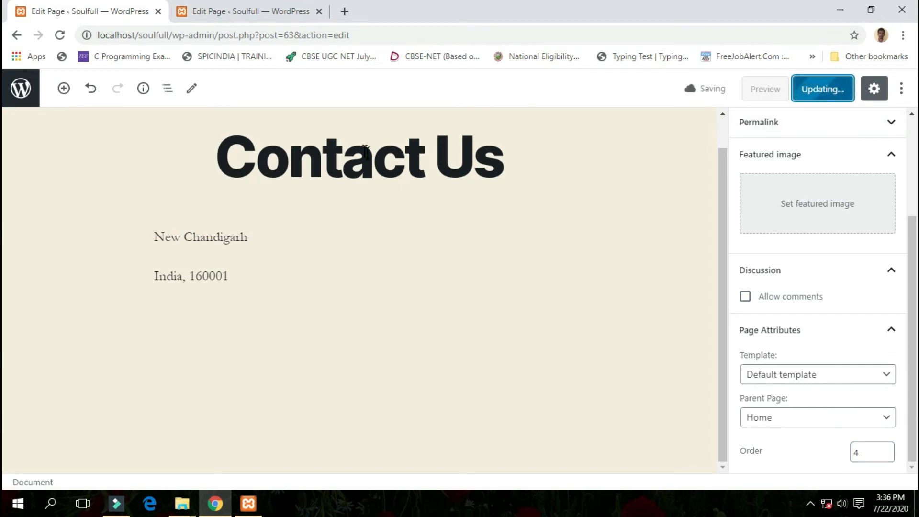
# - Return to the list of pages, open Shop for editing, make Home its parent page, and set its order
pyautogui.click(16, 34)
pyautogui.scroll(-2, 153, 220)
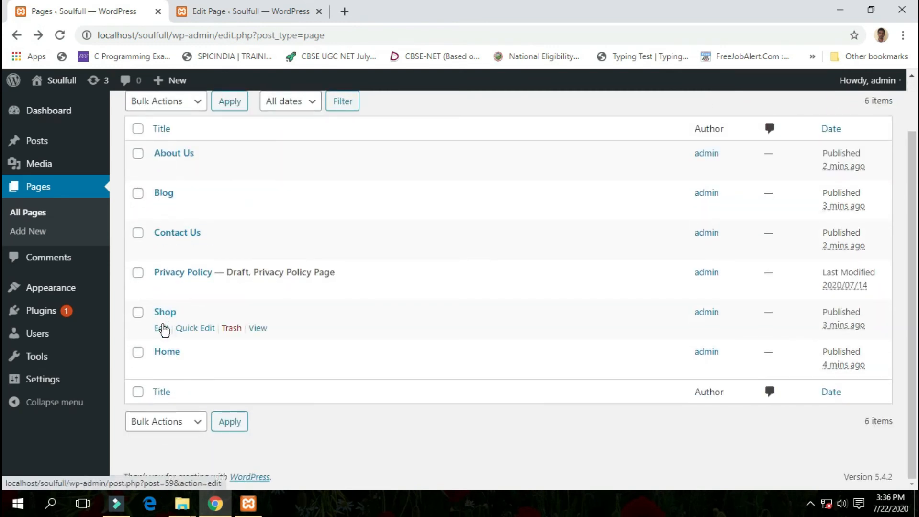
pyautogui.click(161, 334)
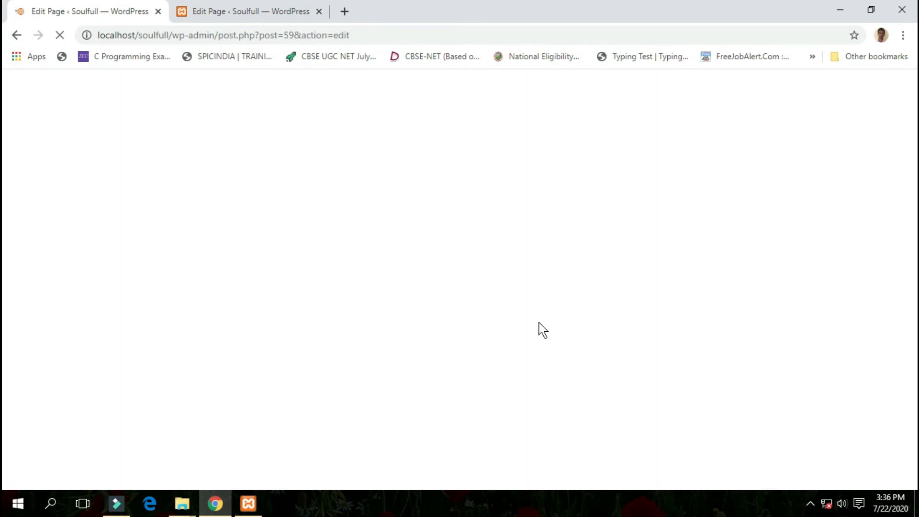
pyautogui.scroll(-3, 838, 268)
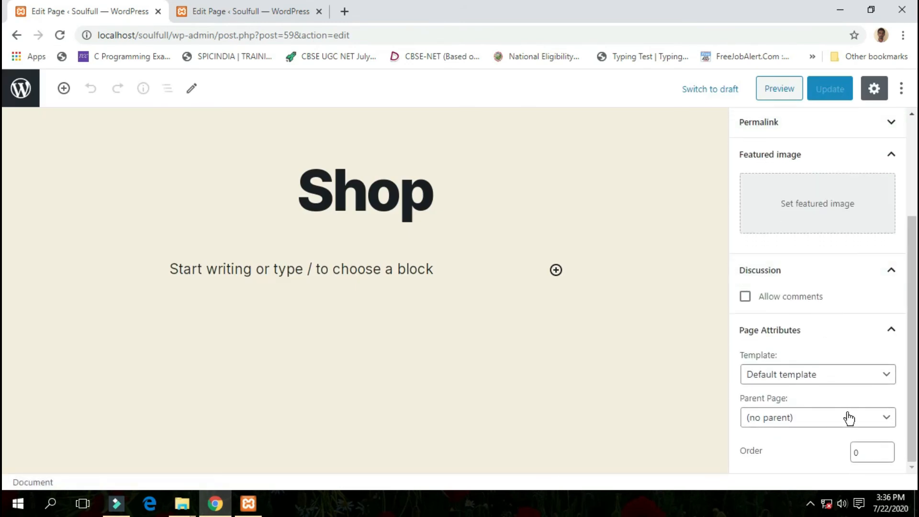
pyautogui.click(848, 418)
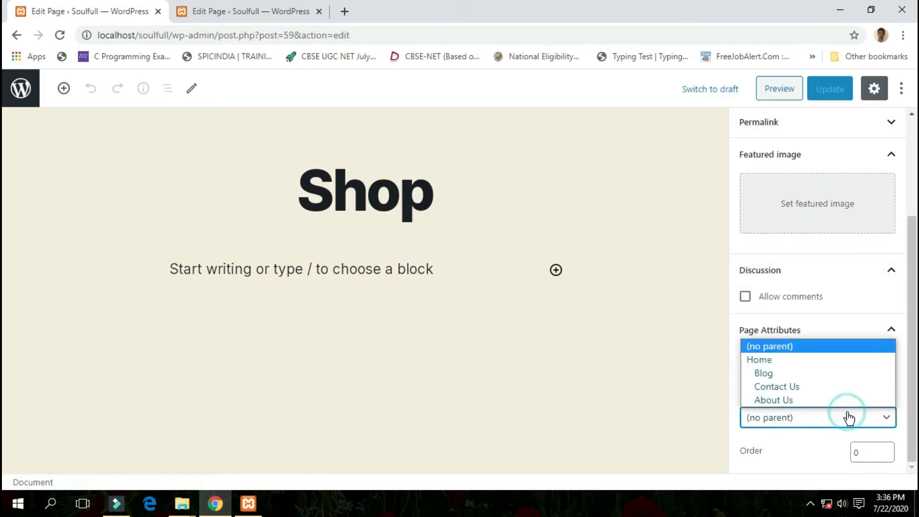
pyautogui.click(838, 365)
pyautogui.click(870, 453)
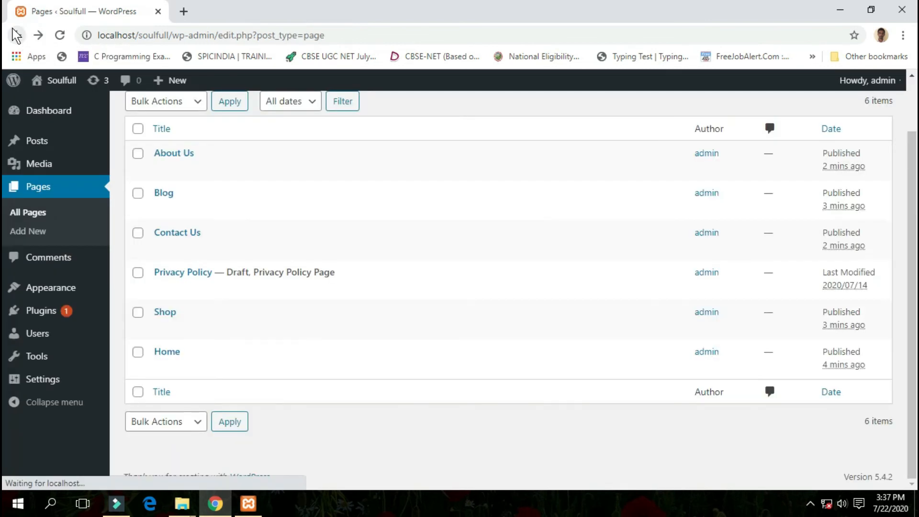
# - Open the live Soulfull site in a new tab, check the entries nested under Home, and visit the Blog page
pyautogui.moveTo(49, 84)
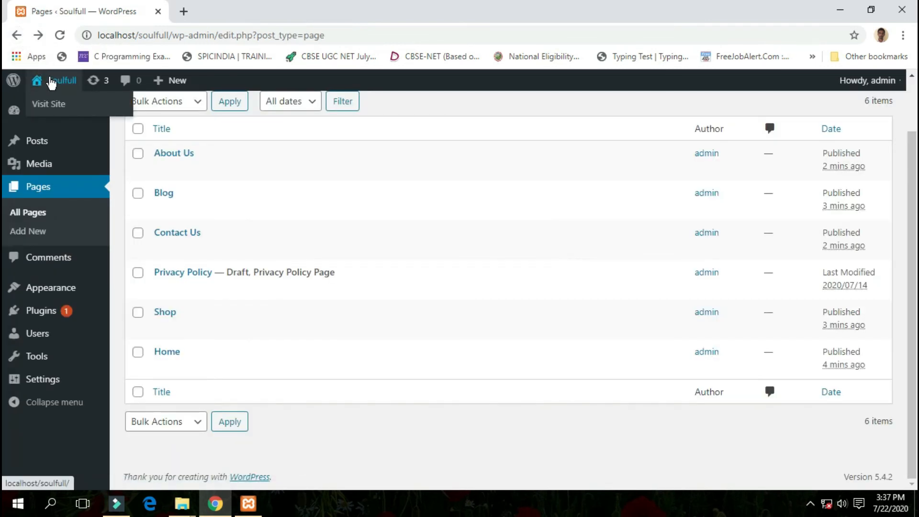
pyautogui.rightClick(46, 103)
pyautogui.click(74, 112)
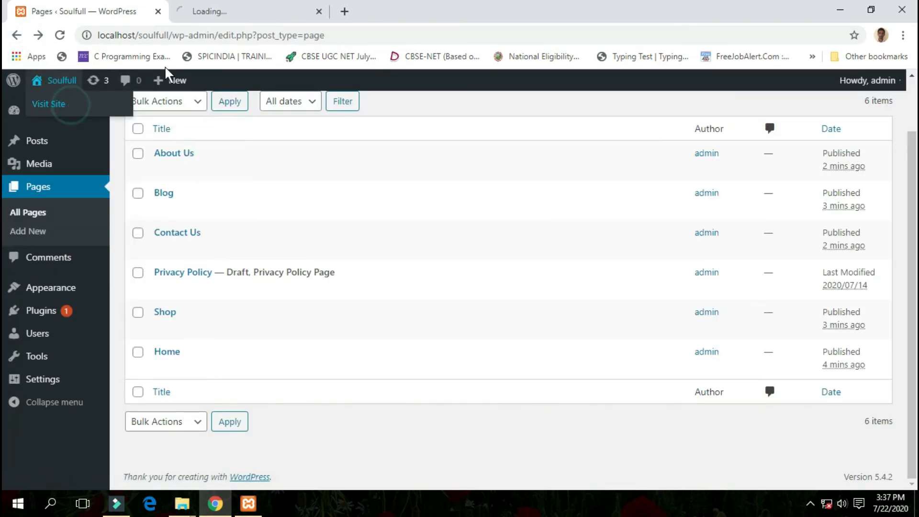
pyautogui.click(214, 14)
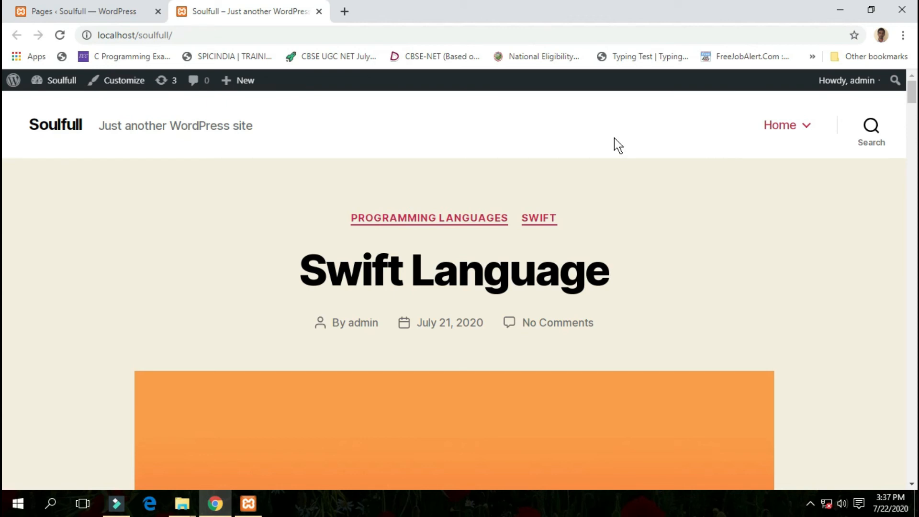
pyautogui.moveTo(802, 135)
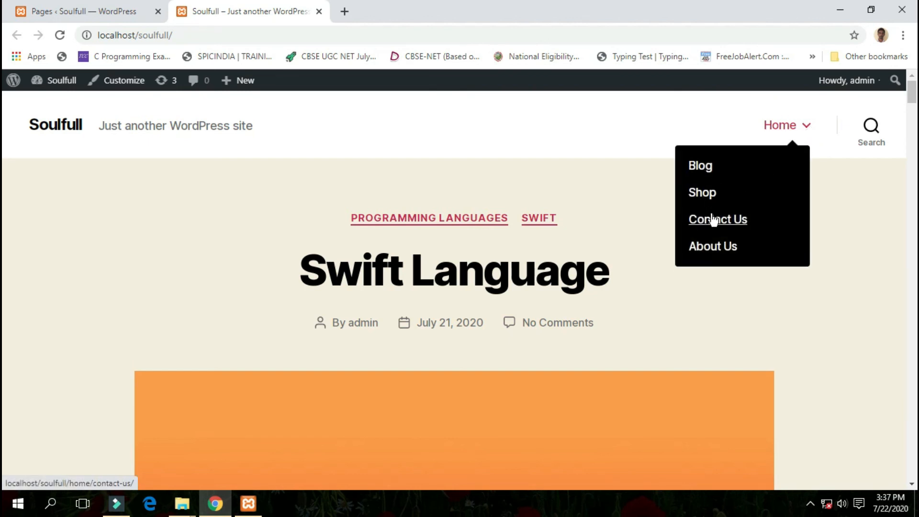
pyautogui.click(703, 171)
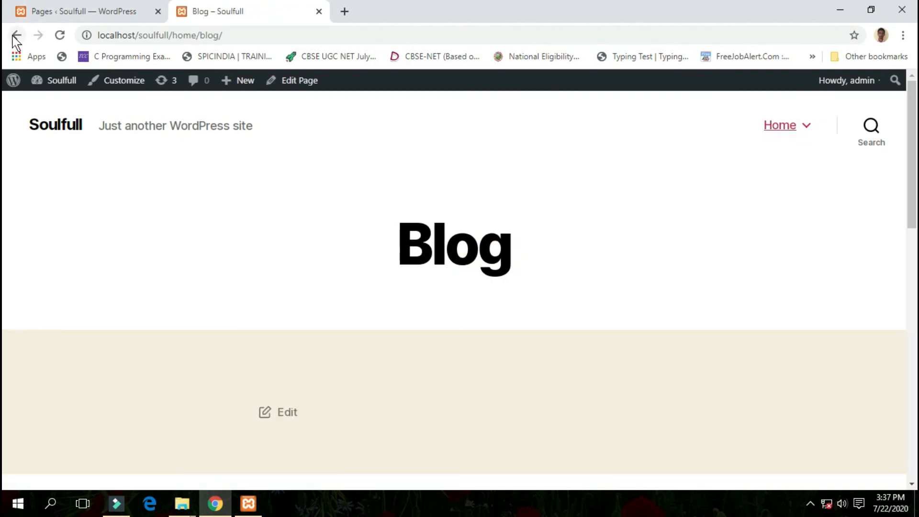
# - Go back from the Blog page to the site's front page and look over the posts displayed there
pyautogui.click(16, 36)
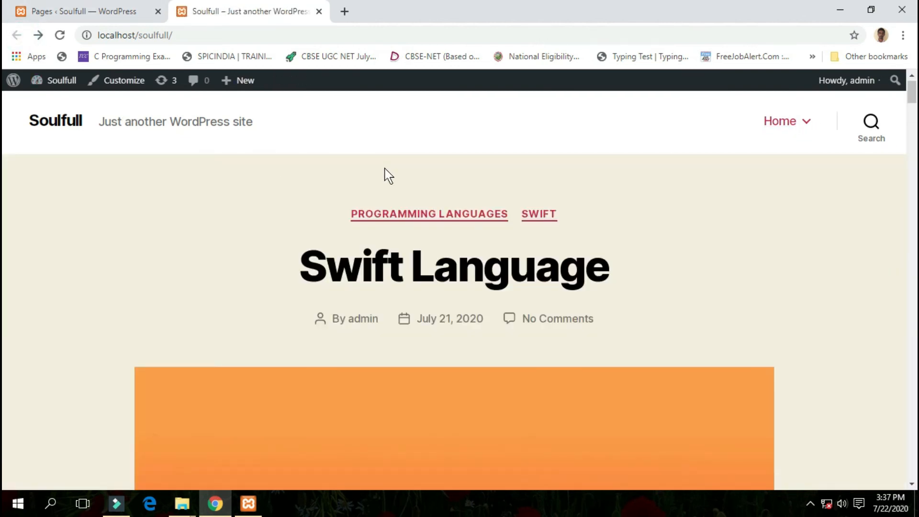
pyautogui.scroll(-15, 387, 176)
pyautogui.scroll(15, 307, 181)
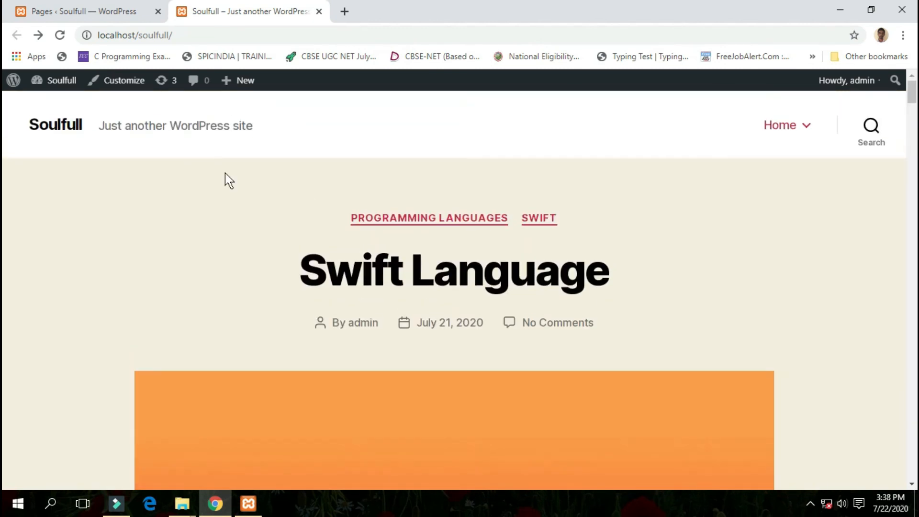
# - Open the Customizer for the Soulfull site, look through its sections, and open Homepage Settings
pyautogui.click(121, 84)
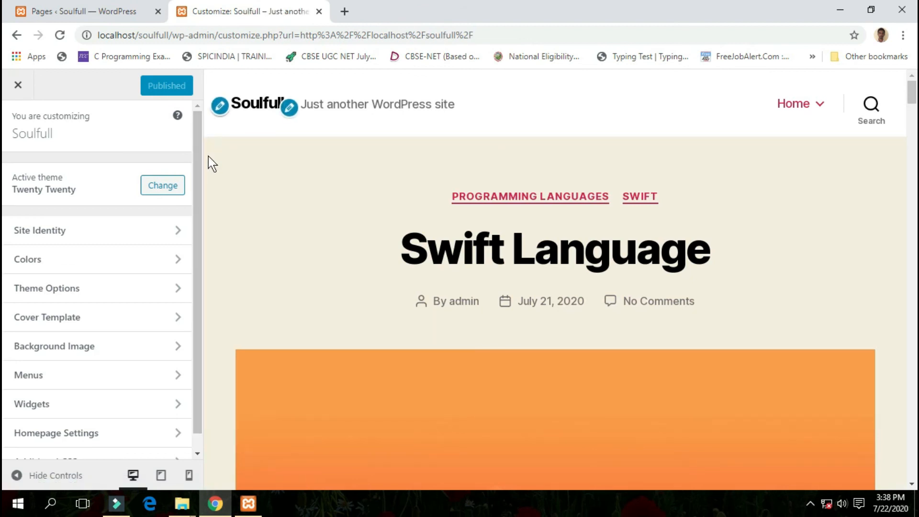
pyautogui.scroll(-1, 199, 158)
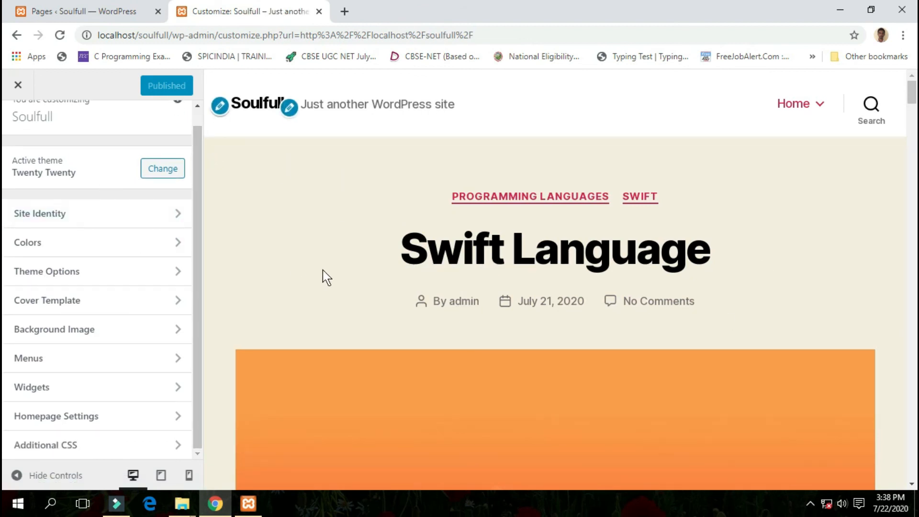
pyautogui.scroll(1, 233, 198)
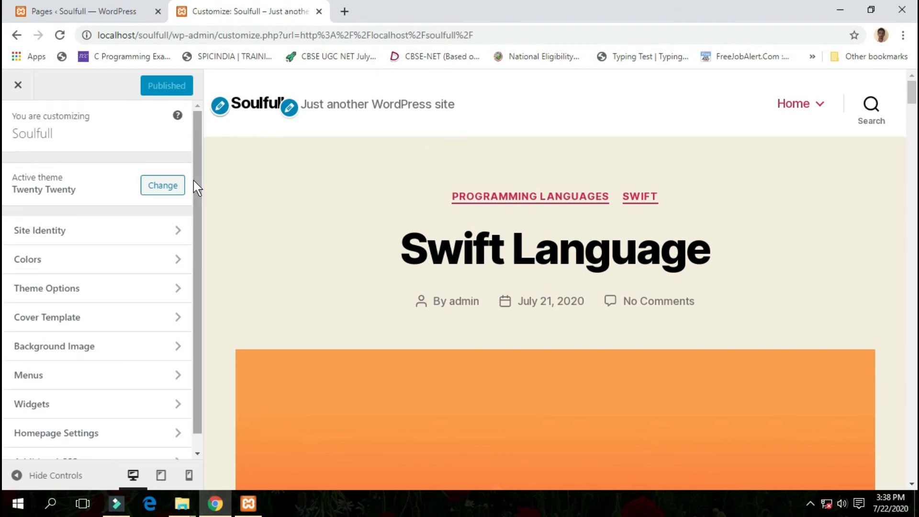
pyautogui.moveTo(196, 182); pyautogui.dragTo(192, 262)
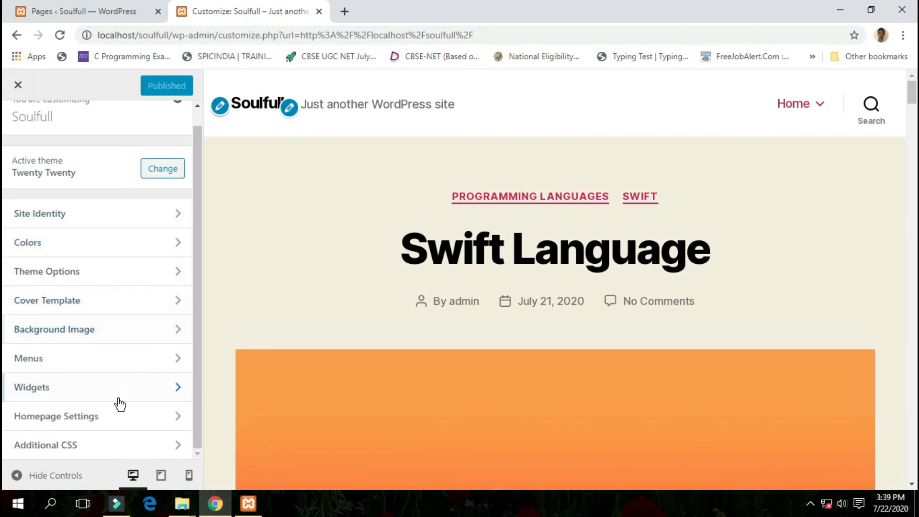
pyautogui.click(116, 425)
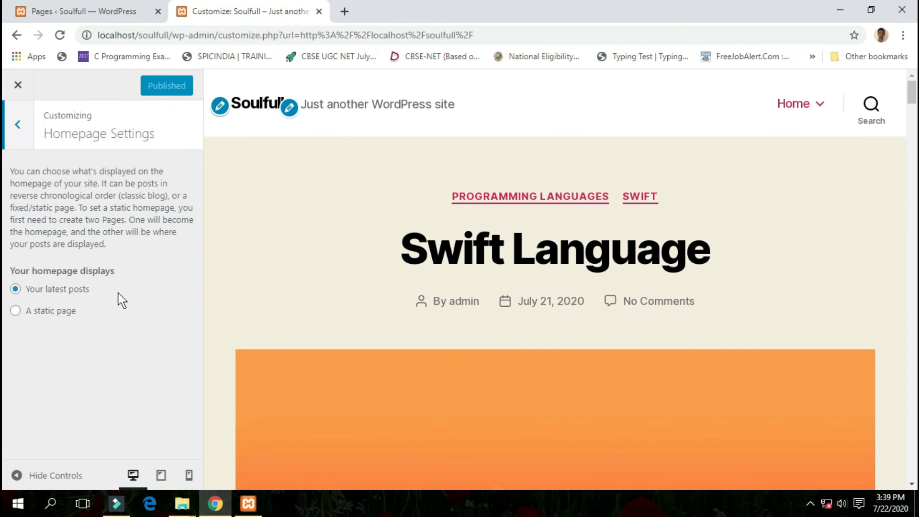
# - Set the homepage to display a static page, choose Home as that page, and look over its preview
pyautogui.click(49, 314)
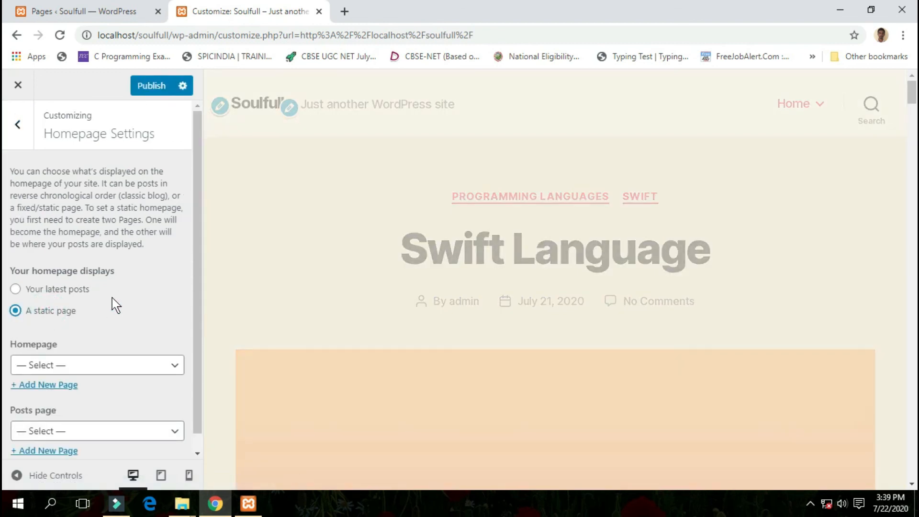
pyautogui.scroll(-1, 129, 302)
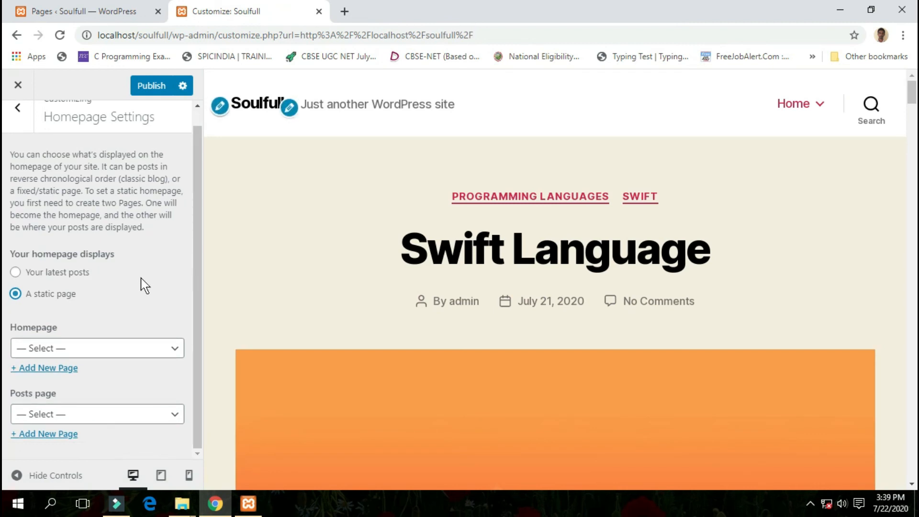
pyautogui.click(94, 351)
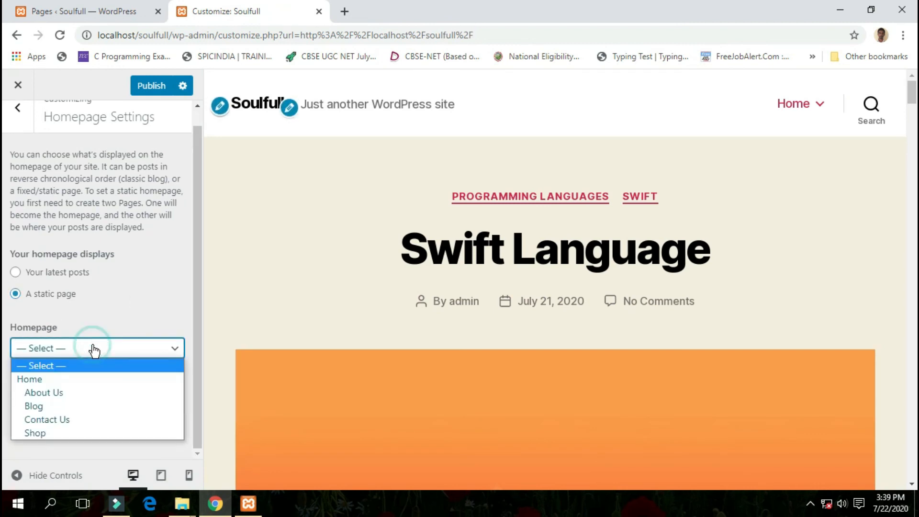
pyautogui.click(71, 380)
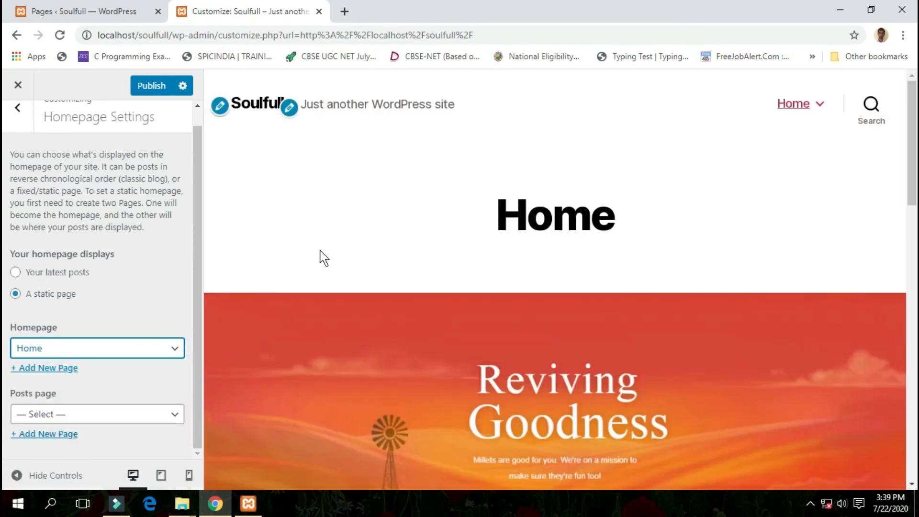
pyautogui.scroll(-3, 463, 276)
pyautogui.scroll(-2, 462, 268)
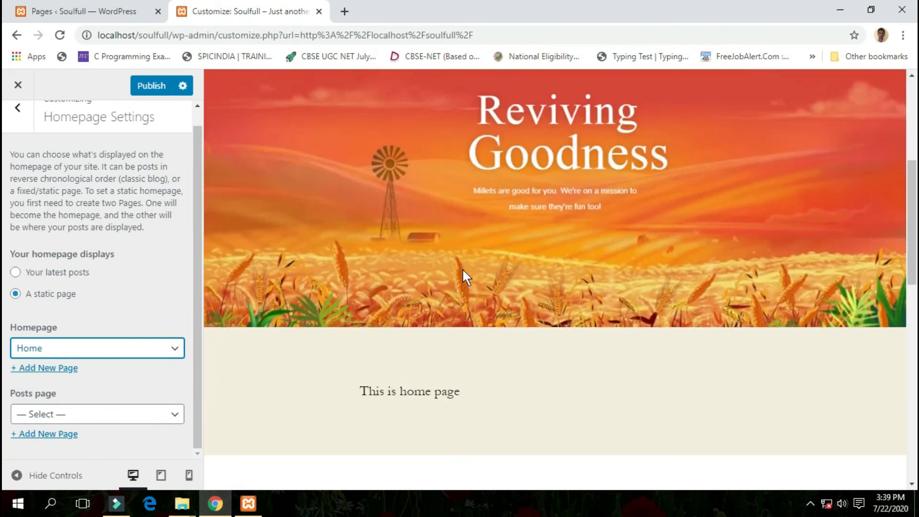
pyautogui.scroll(-2, 461, 276)
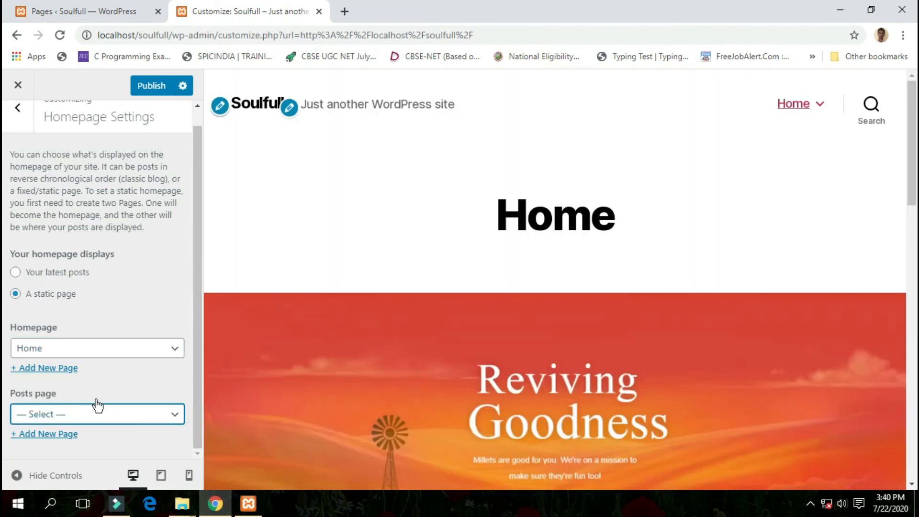
# - Assign Blog as the posts page, publish the homepage settings, and close the Customizer
pyautogui.click(132, 420)
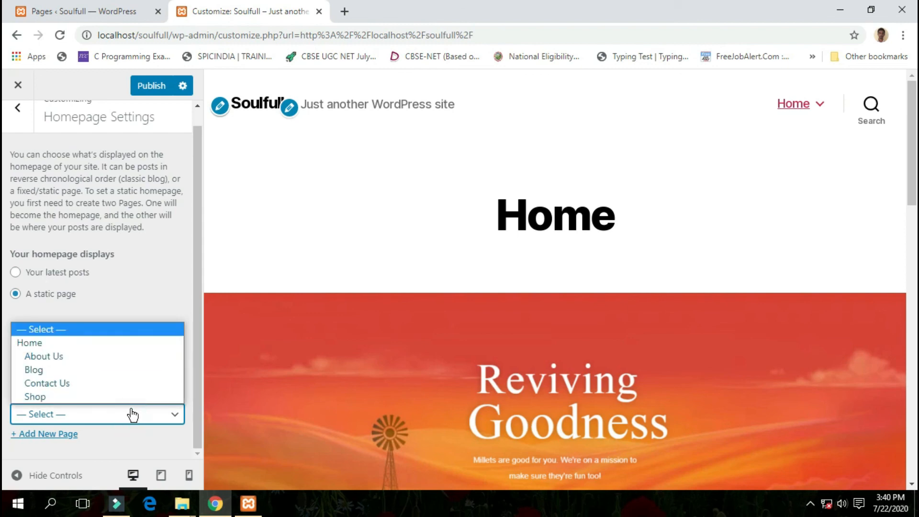
pyautogui.click(130, 371)
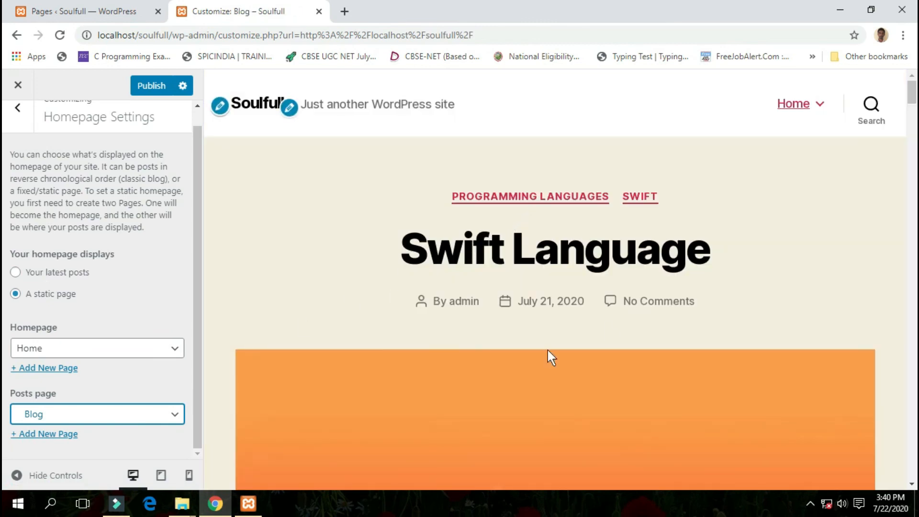
pyautogui.scroll(-5, 534, 206)
pyautogui.scroll(-10, 534, 209)
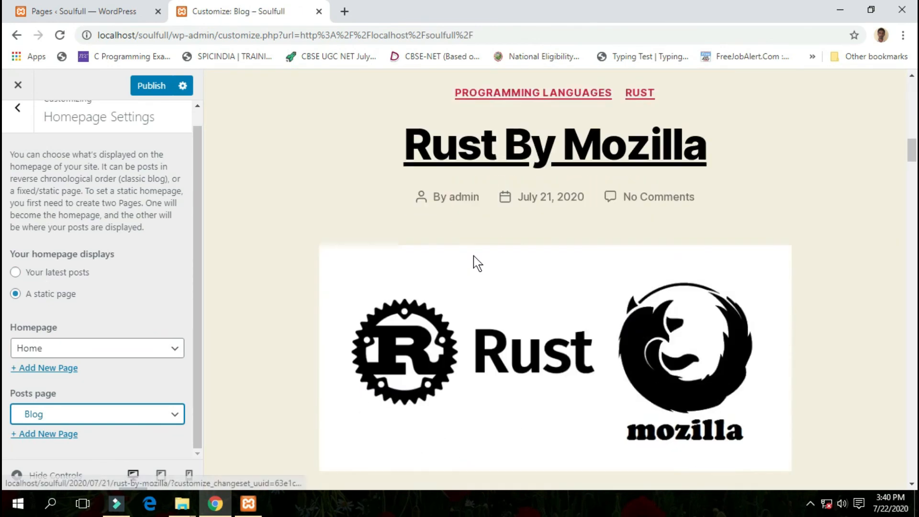
pyautogui.scroll(1, 125, 301)
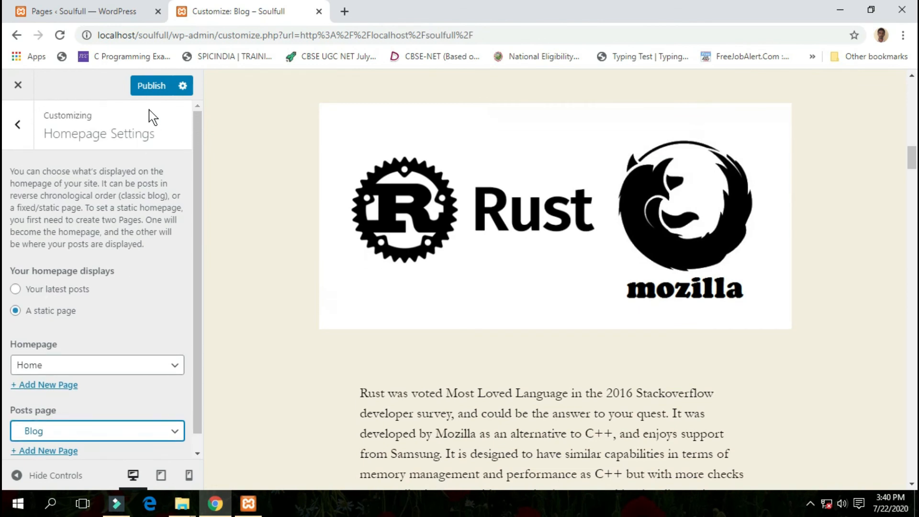
pyautogui.click(152, 96)
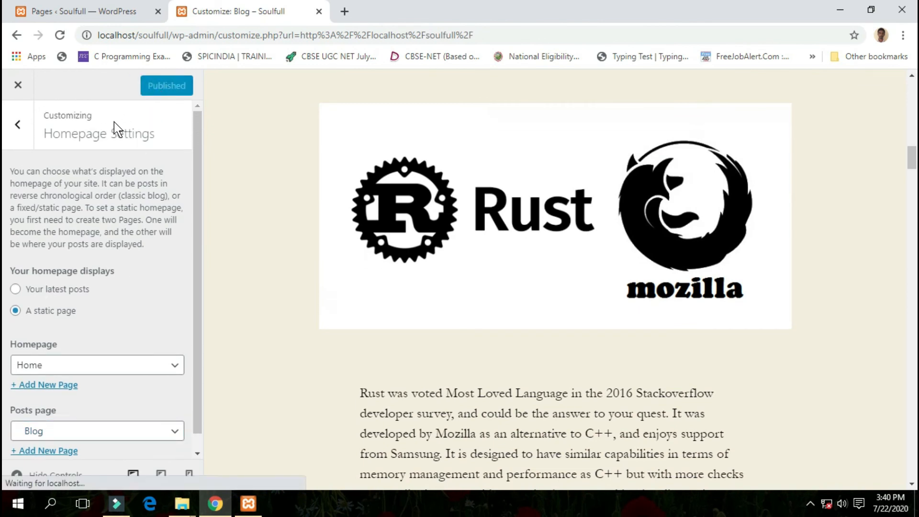
pyautogui.click(17, 96)
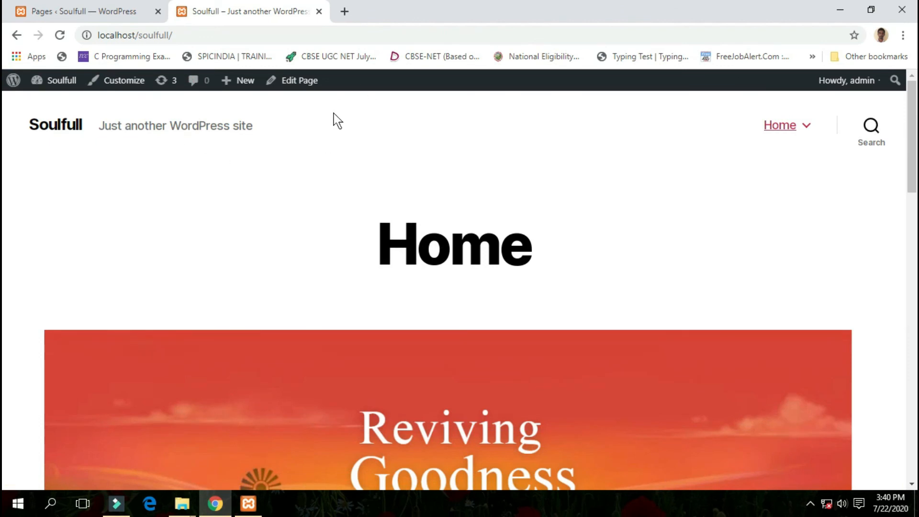
# - Open localhost/soulfull/ in a new browser tab and check the content of the live homepage
pyautogui.click(344, 12)
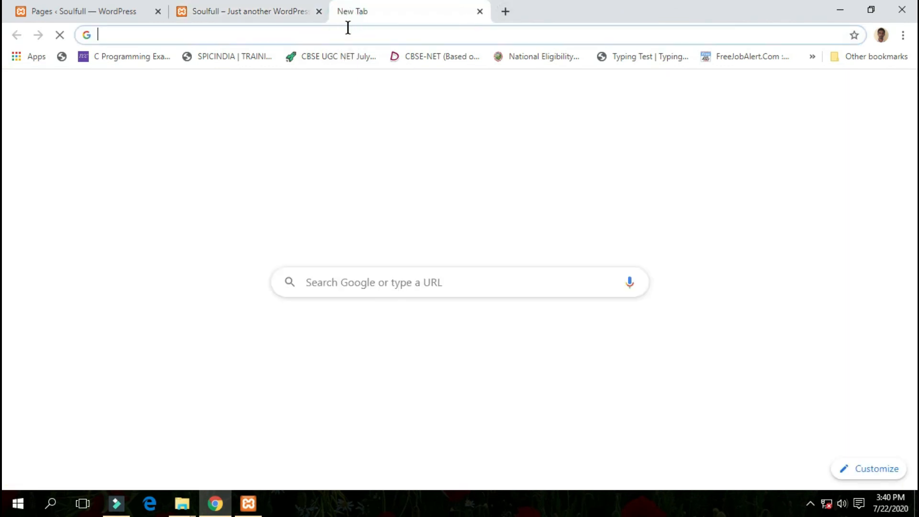
pyautogui.write('loc')
pyautogui.press('Right')
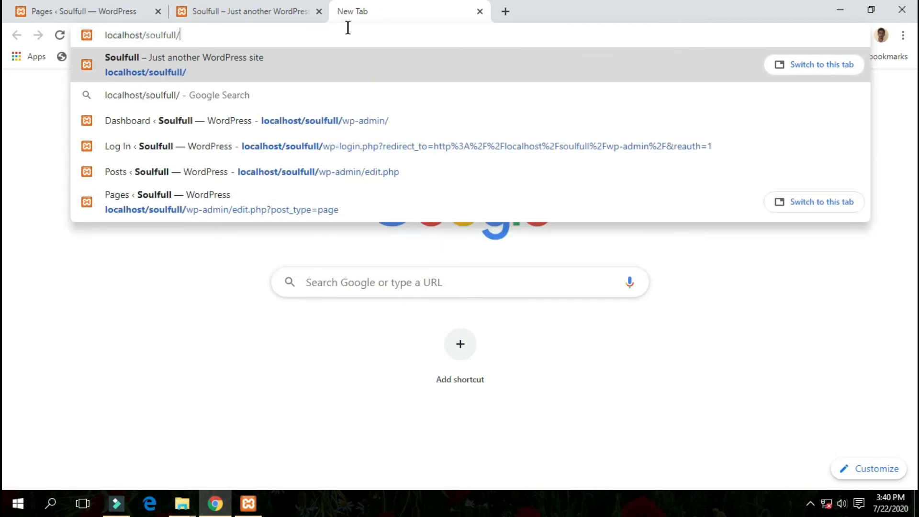
pyautogui.press('Return')
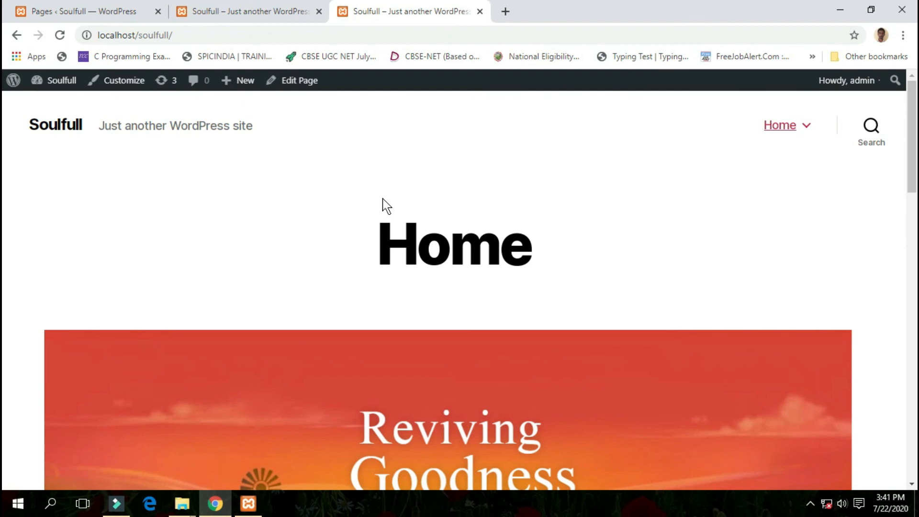
pyautogui.scroll(-15, 383, 199)
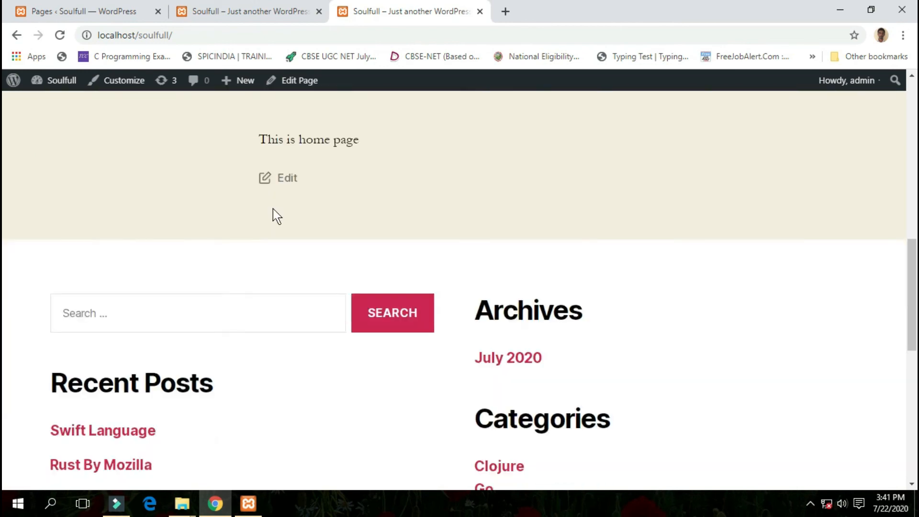
pyautogui.scroll(15, 273, 209)
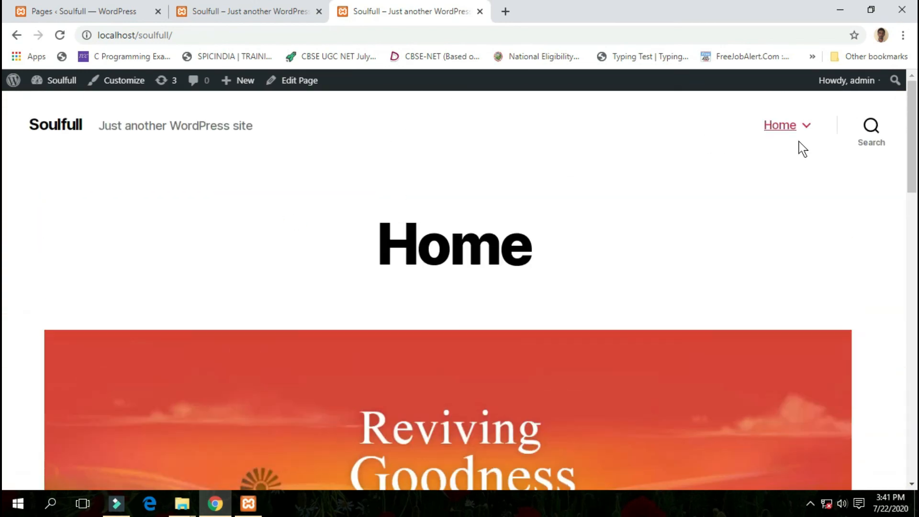
# - Visit the Blog page nested under Home and look through the posts it lists
pyautogui.moveTo(800, 135)
pyautogui.click(708, 164)
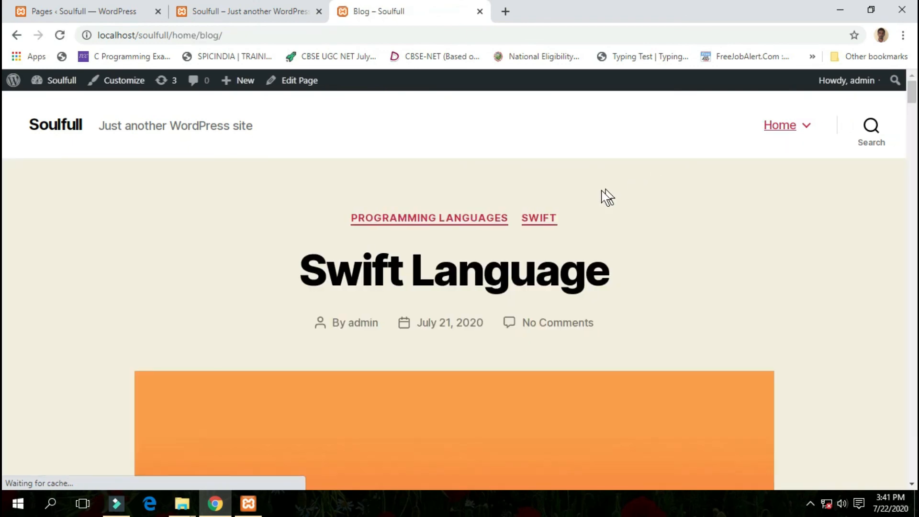
pyautogui.scroll(-3, 599, 199)
pyautogui.scroll(-3, 580, 206)
pyautogui.scroll(-15, 542, 196)
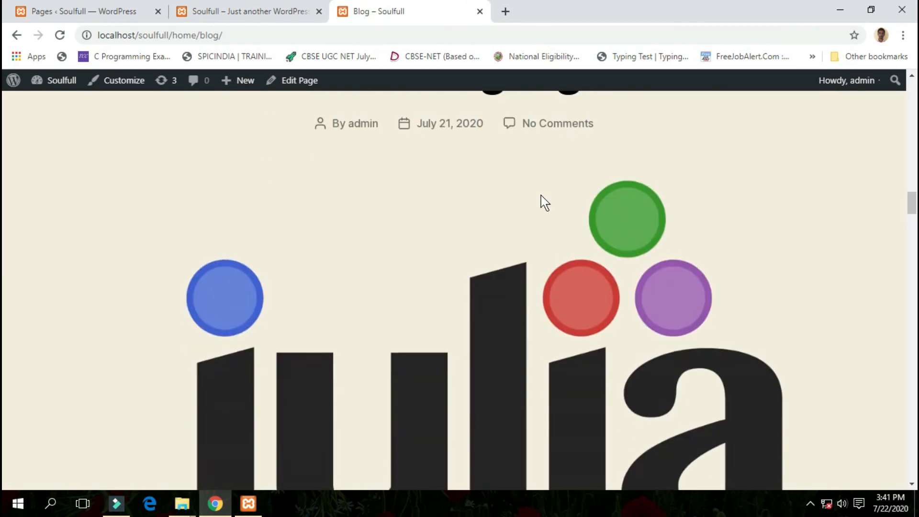
pyautogui.scroll(20, 541, 197)
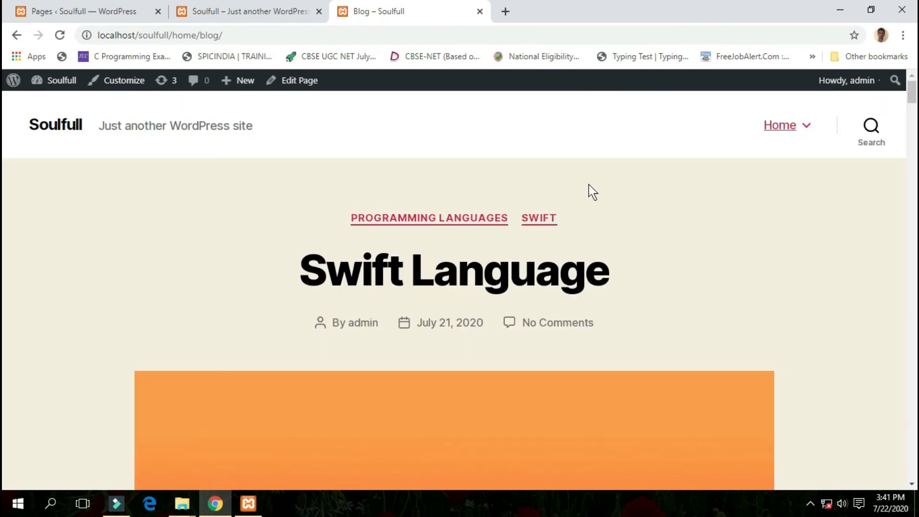